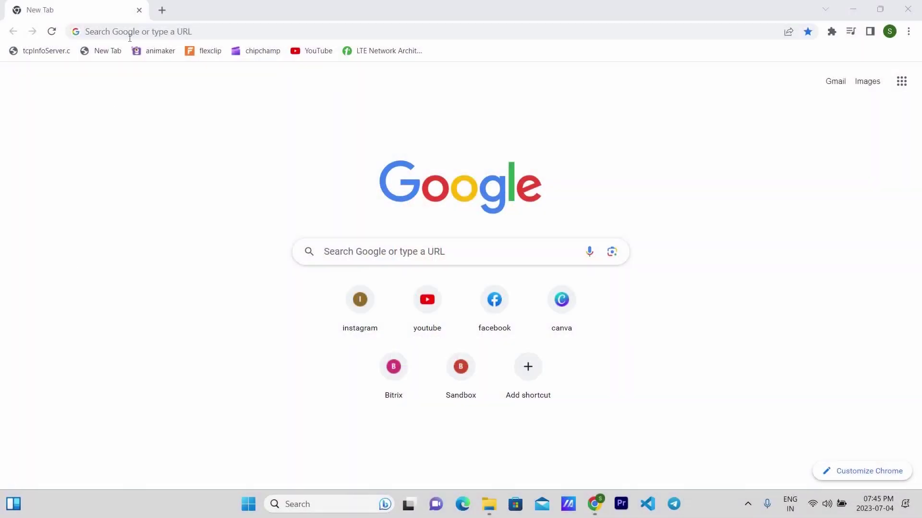
Load canva.com, create a 1920×1080 Video design and close the Canva home tab.
left_click(131, 33)
type("canva.com")
key("Return")
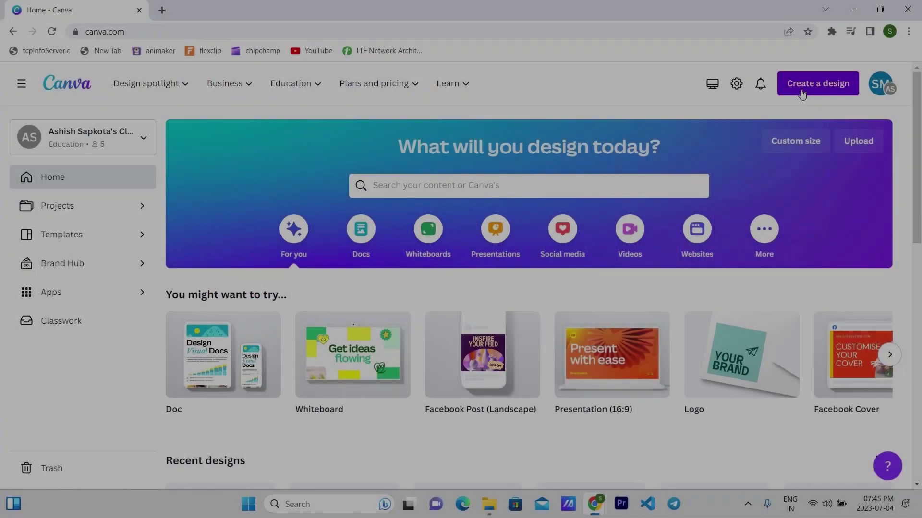
left_click(811, 83)
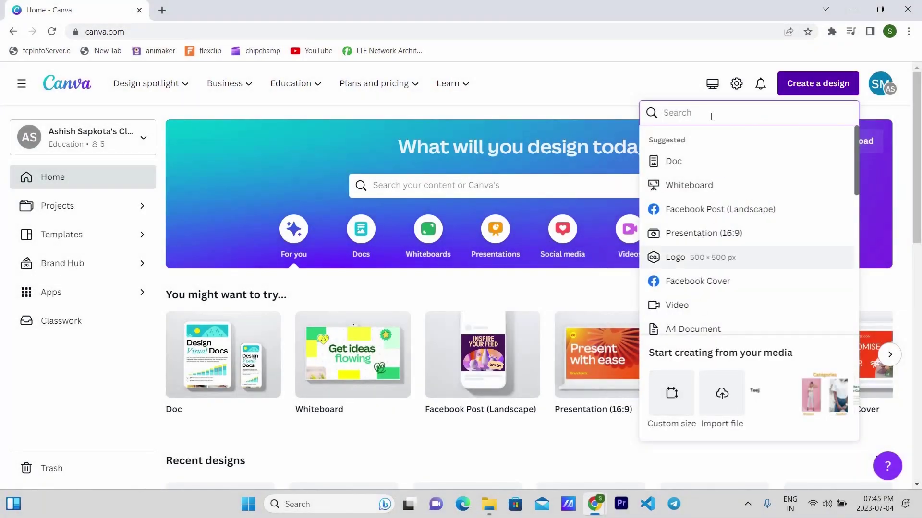
type("video")
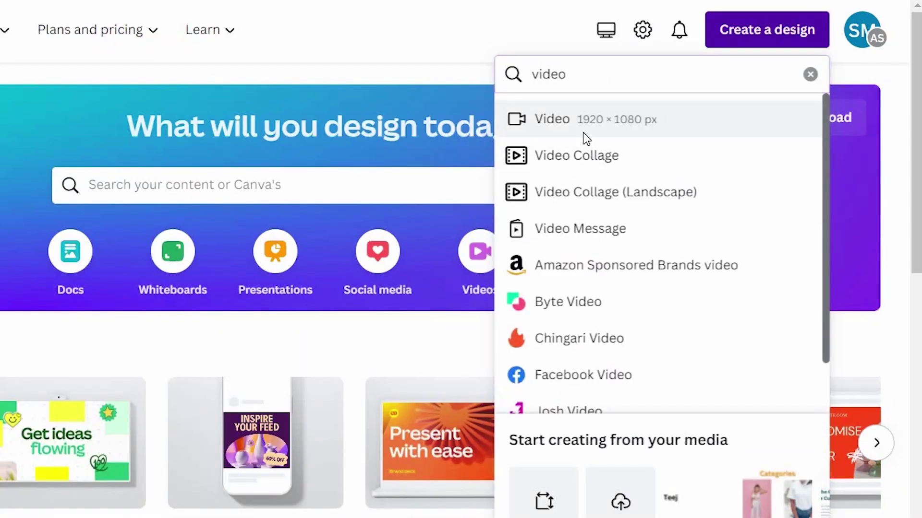
left_click(584, 133)
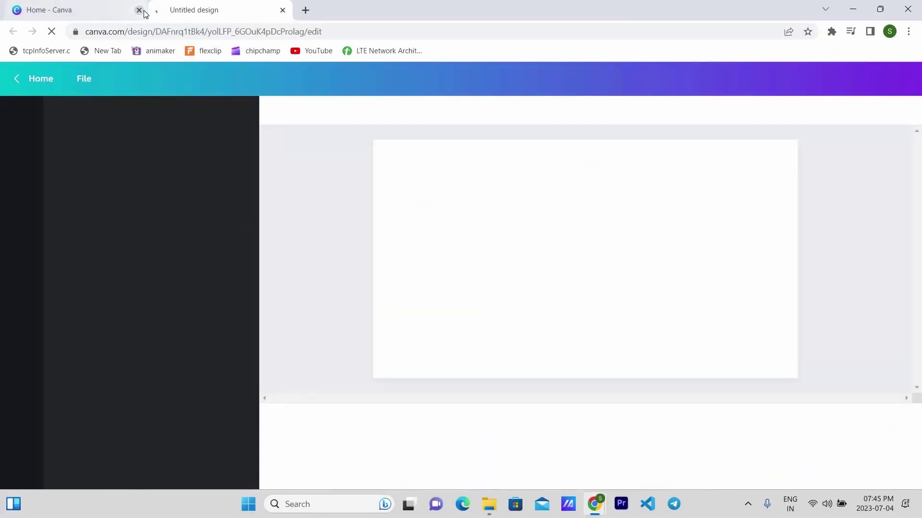
left_click(139, 10)
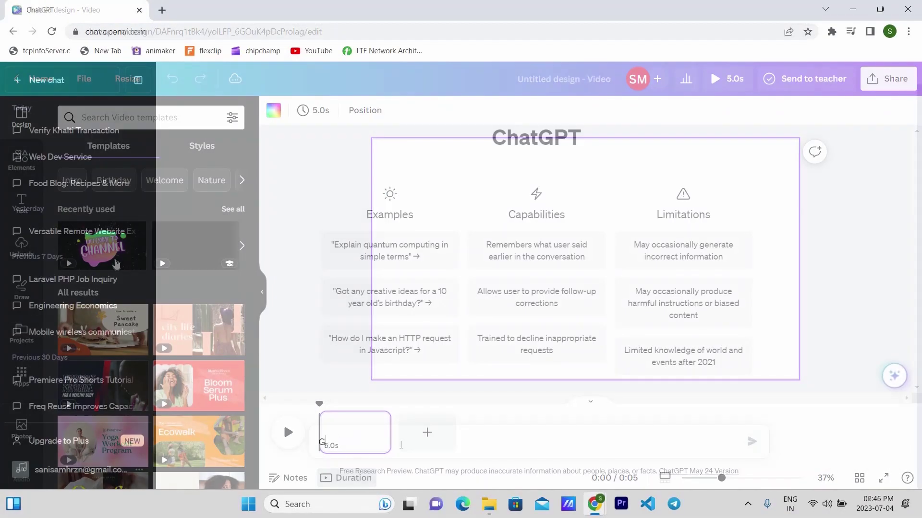
Ask ChatGPT for a short sweet forest-travel story, then request very short, simple wording.
type("ive me a short ")
type("sweet story of s")
type("heir travel to forest")
key("Return")
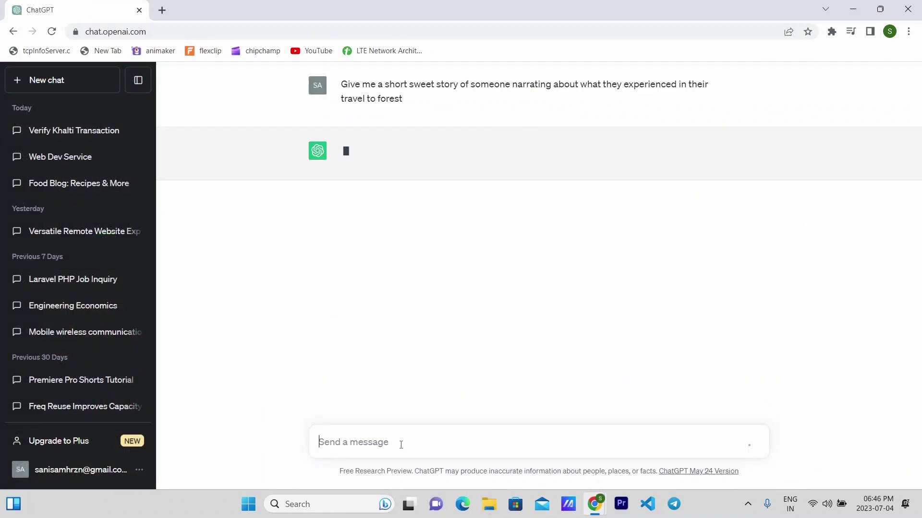
type("Make the story very short and very simple words only")
key("Return")
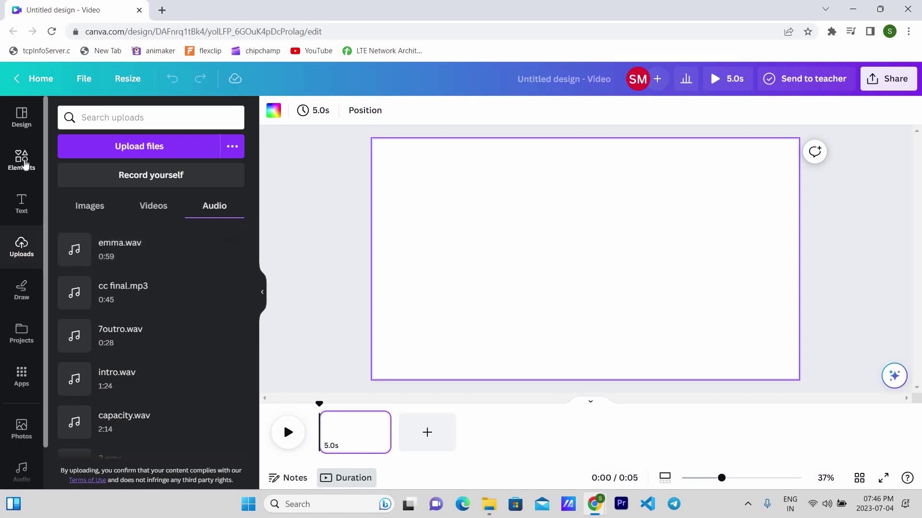
Search Elements for 'girl' and show only Graphics results.
left_click(22, 161)
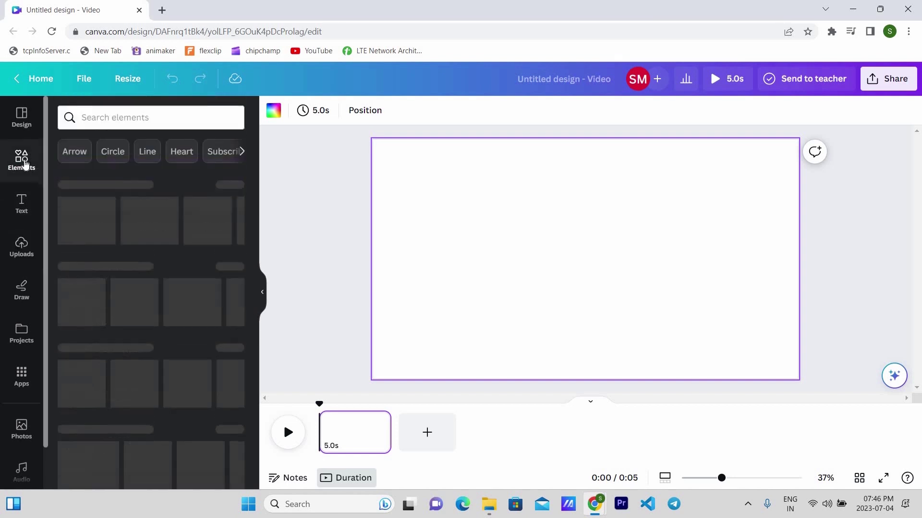
left_click(135, 118)
type("girl")
key("Return")
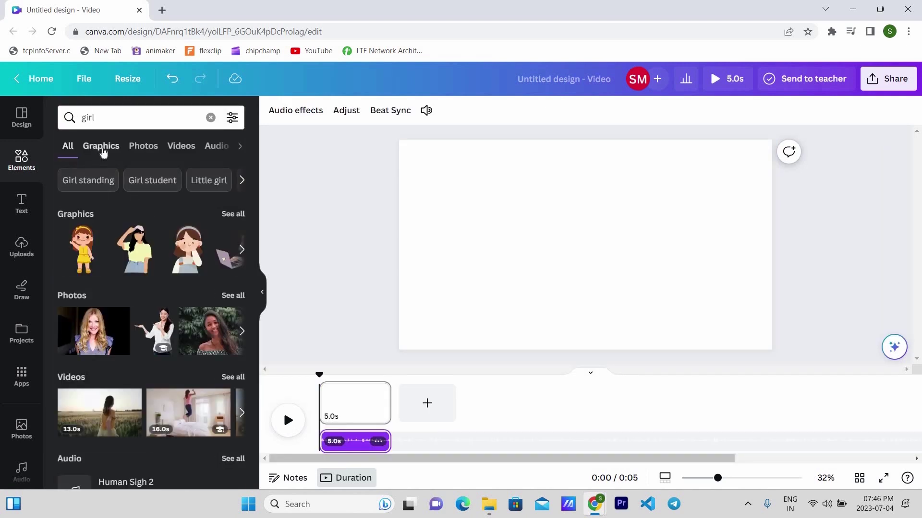
left_click(103, 149)
Browse the girl graphics and clear the Animated-only filter.
scroll(121, 305, "down", 2)
scroll(120, 305, "down", 2)
scroll(121, 305, "down", 2)
scroll(121, 305, "down", 1)
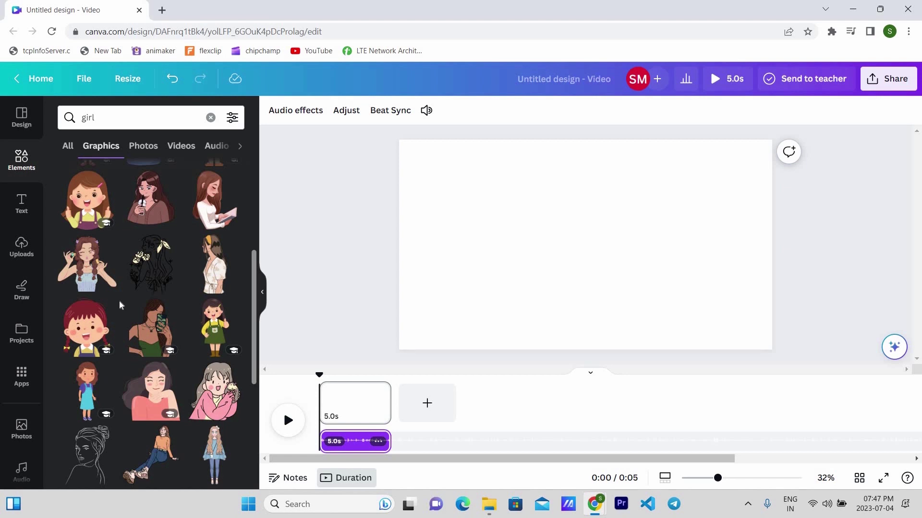
scroll(121, 306, "down", 3)
scroll(163, 225, "down", 2)
scroll(163, 225, "down", 5)
left_click(232, 118)
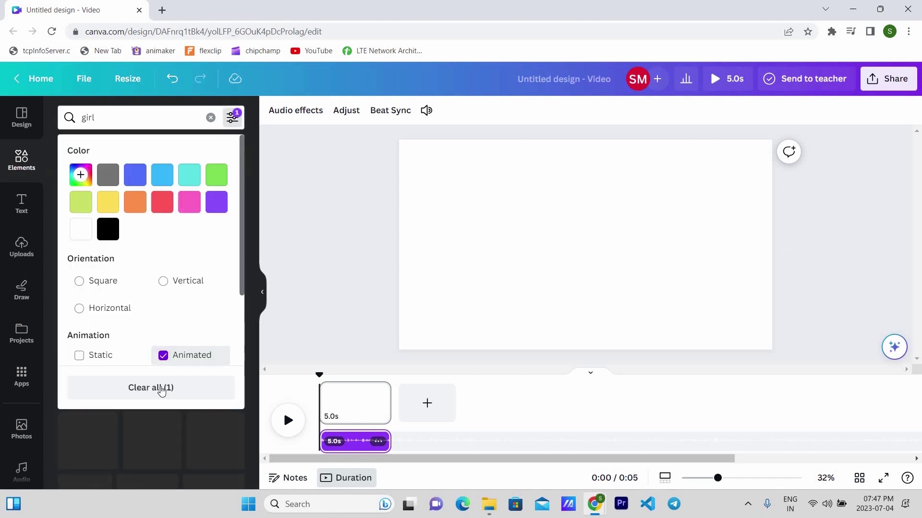
left_click(161, 387)
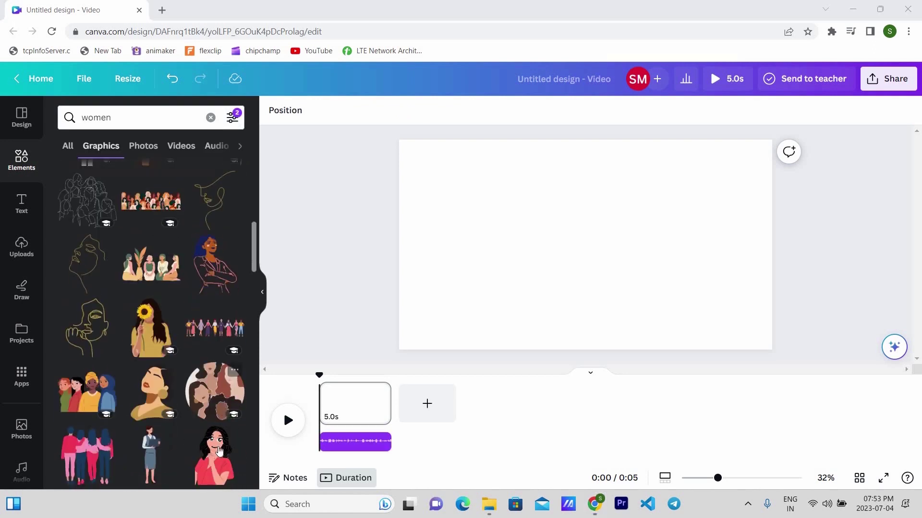
Add the thinking woman in red to page 1 and browse all similar illustrations.
left_click(219, 451)
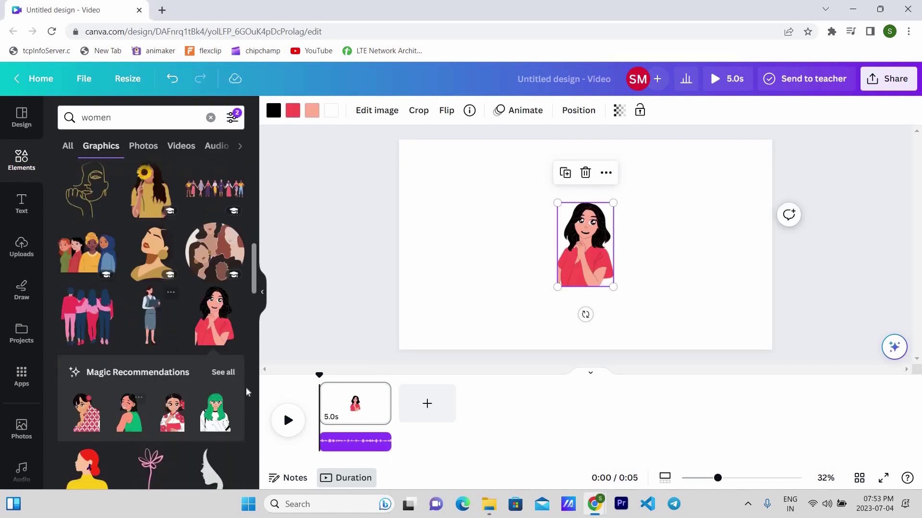
left_click(223, 373)
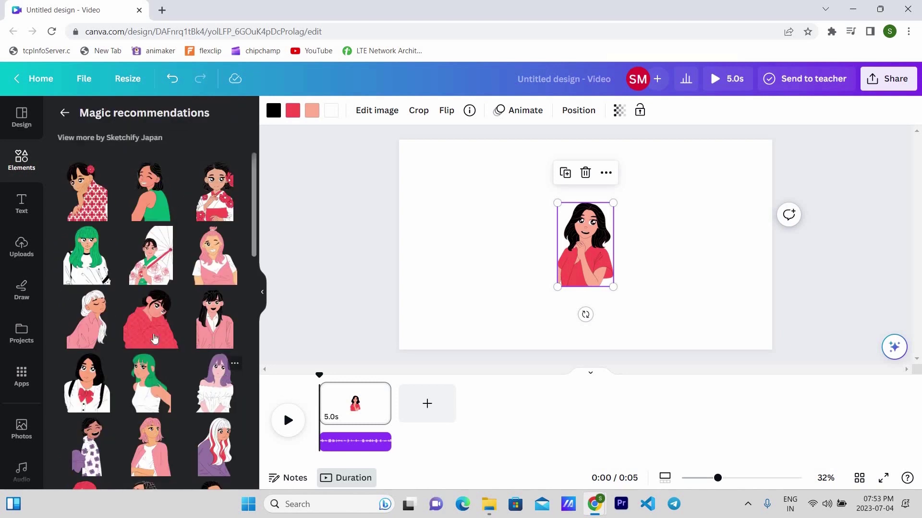
scroll(154, 338, "down", 5)
scroll(154, 339, "down", 3)
scroll(154, 338, "down", 5)
scroll(155, 339, "down", 5)
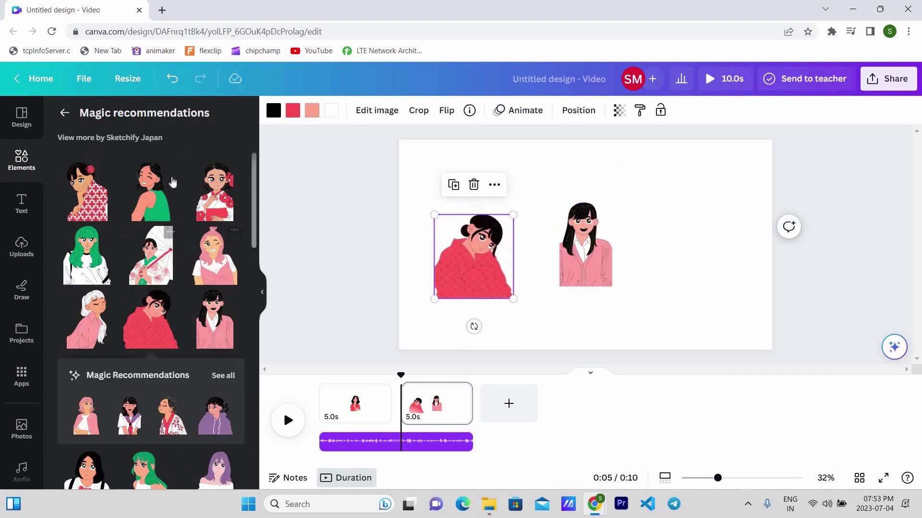
Add the green-top woman and place the green-haired woman at the far right.
left_click(150, 192)
left_click(473, 259)
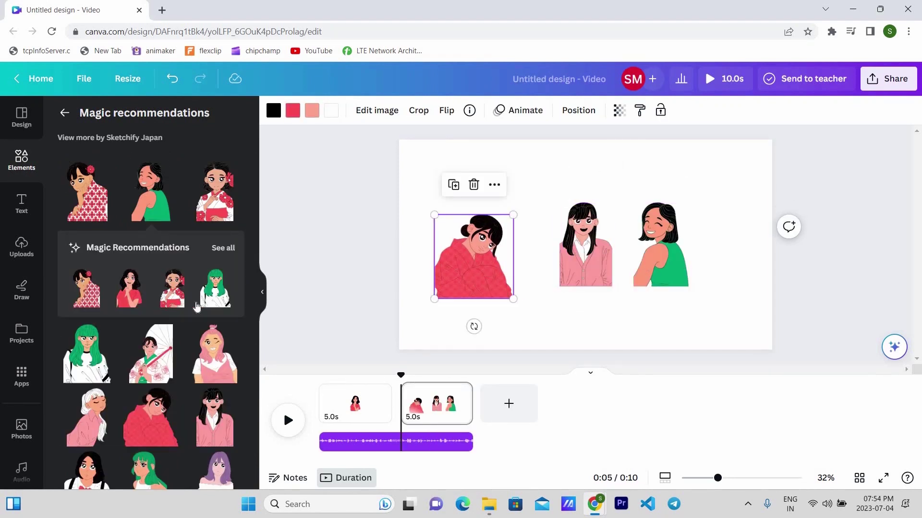
scroll(210, 271, "down", 3)
left_click_drag(151, 331, 730, 245)
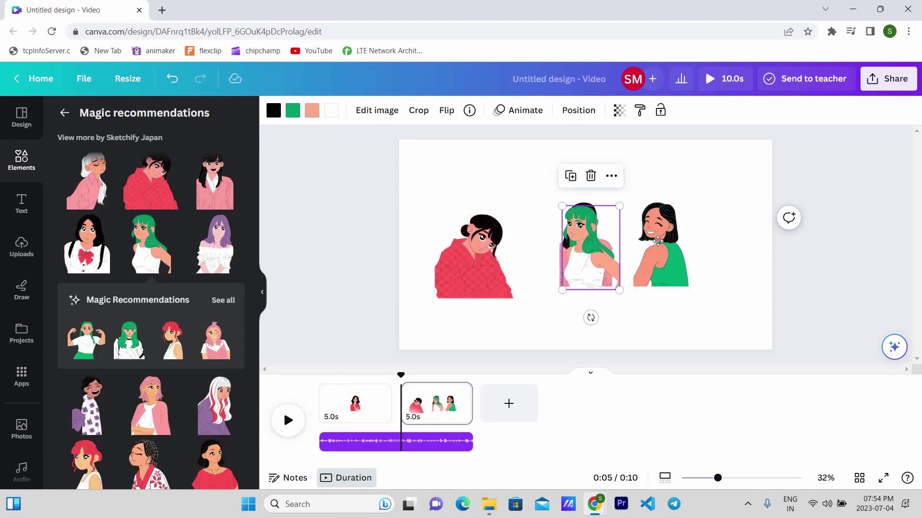
scroll(194, 374, "down", 3)
scroll(193, 374, "down", 3)
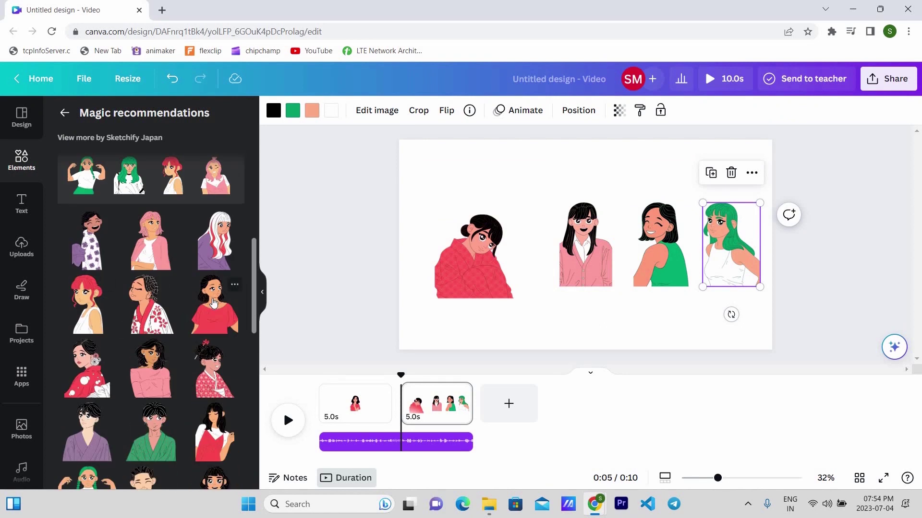
left_click_drag(214, 211, 584, 245)
Swap figures for the purple-hoodie girl, the schoolgirl, then the pink-sweater girl.
scroll(175, 344, "down", 3)
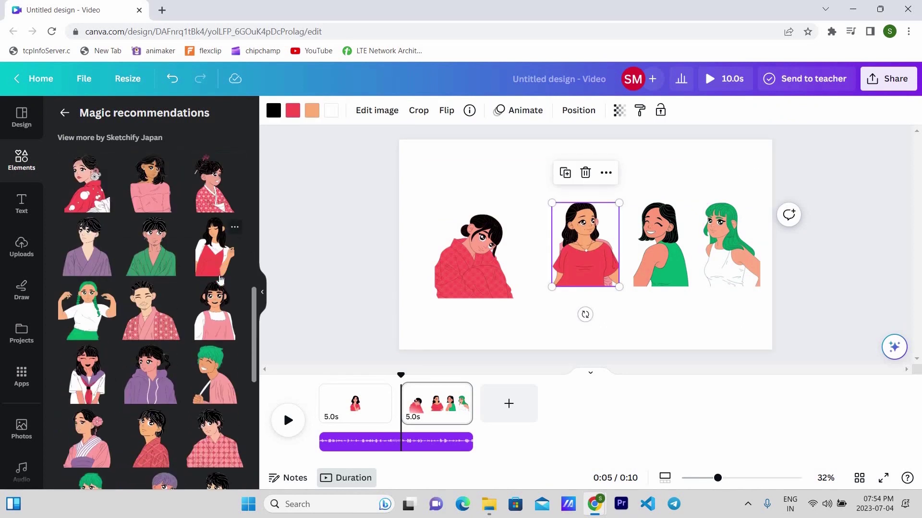
scroll(154, 346, "down", 2)
left_click(144, 341)
left_click(84, 331)
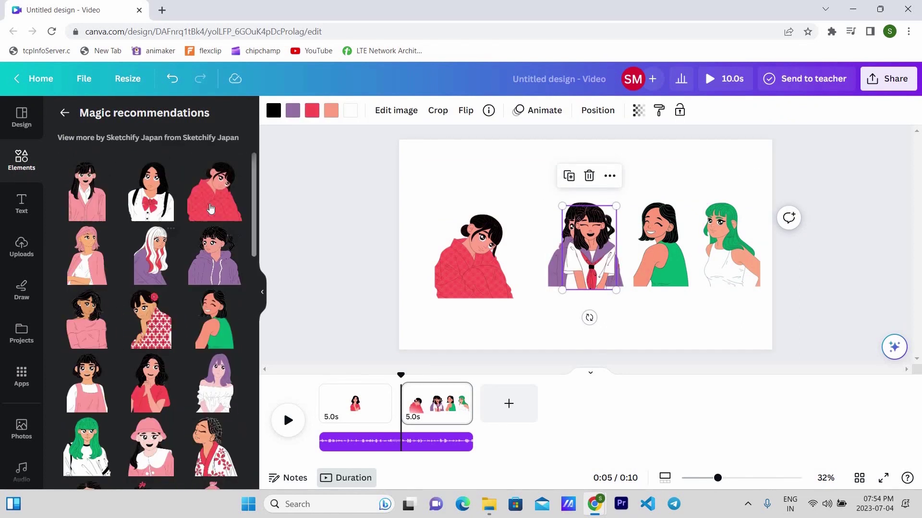
scroll(109, 247, "down", 1)
left_click(86, 300)
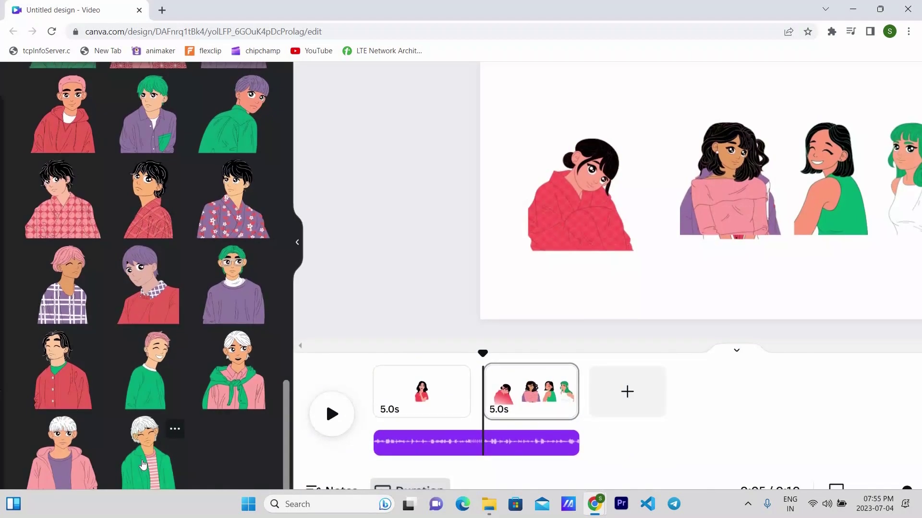
Swap in the pink-hoodie girl, preview playback, then split page 1 in two.
left_click(151, 452)
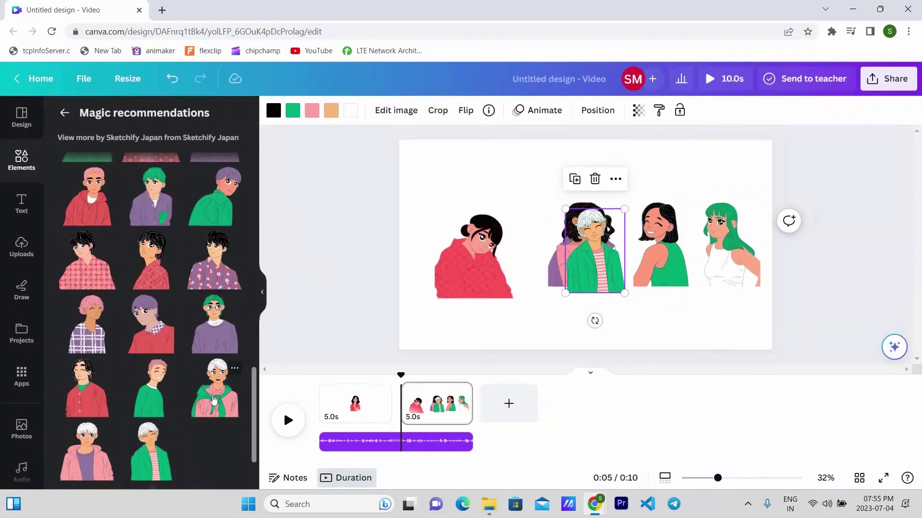
left_click(93, 459)
key("space")
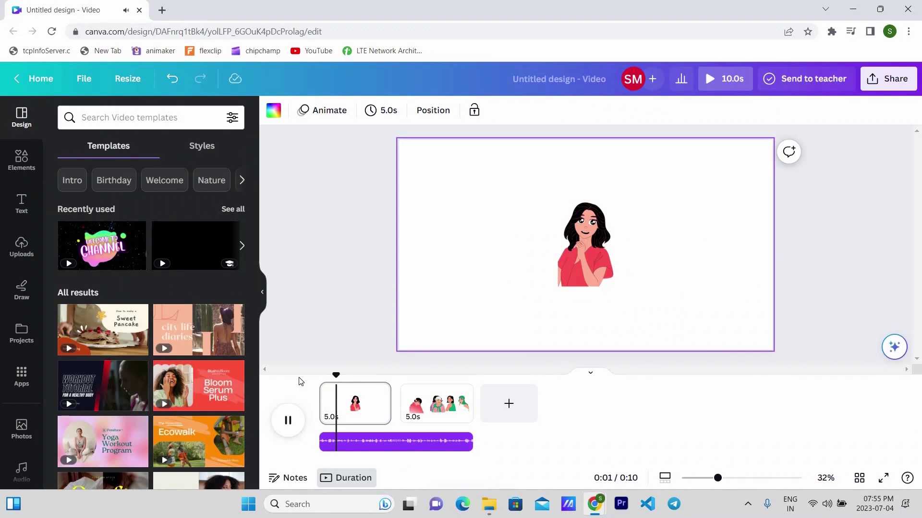
key("space")
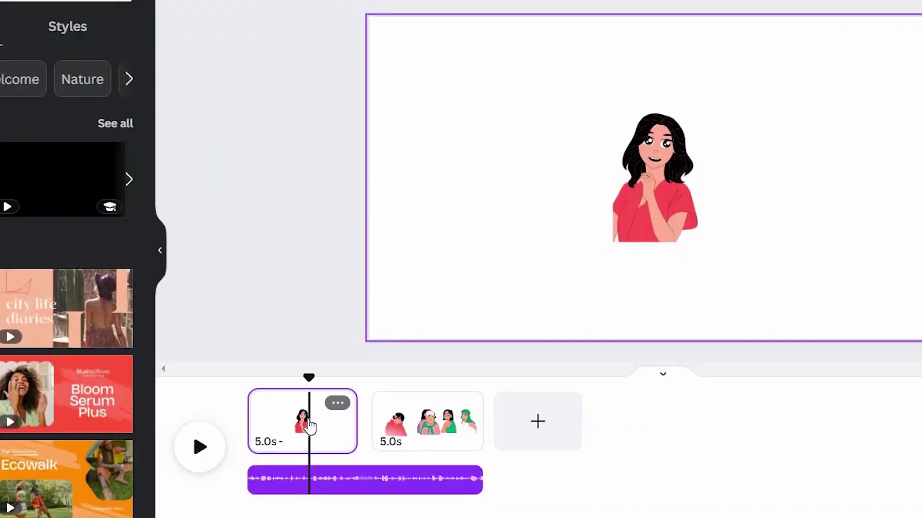
right_click(309, 426)
left_click(381, 350)
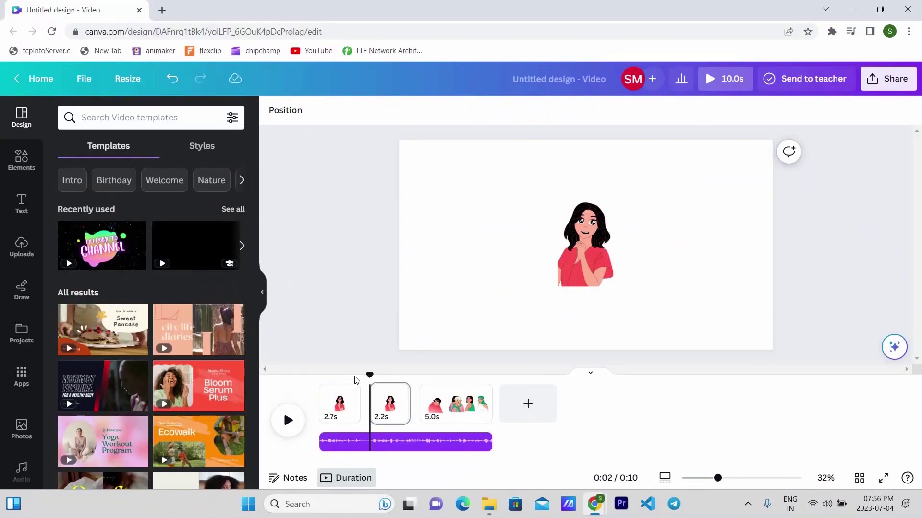
Add a school-building backdrop, stretch it over the page and send it behind the woman.
type("schol enviro")
left_click(126, 165)
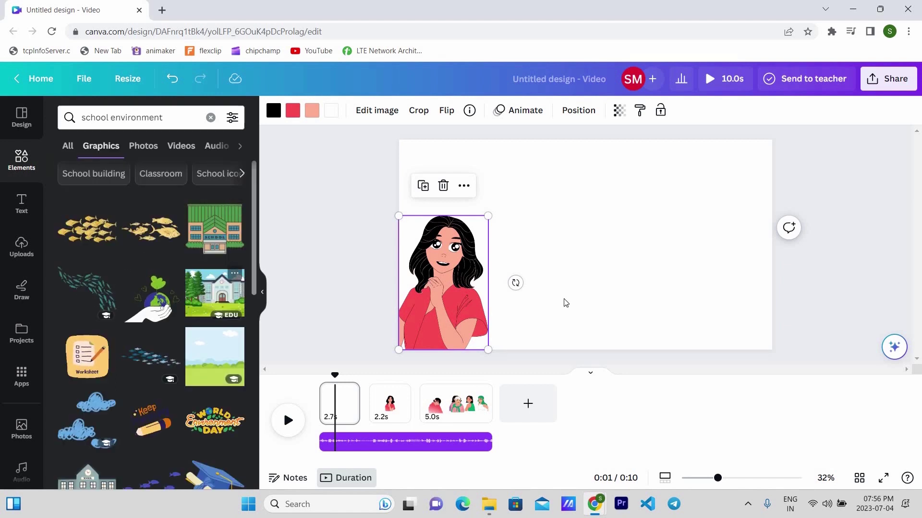
left_click(215, 295)
left_click_drag(690, 336, 772, 361)
left_click_drag(480, 245, 398, 248)
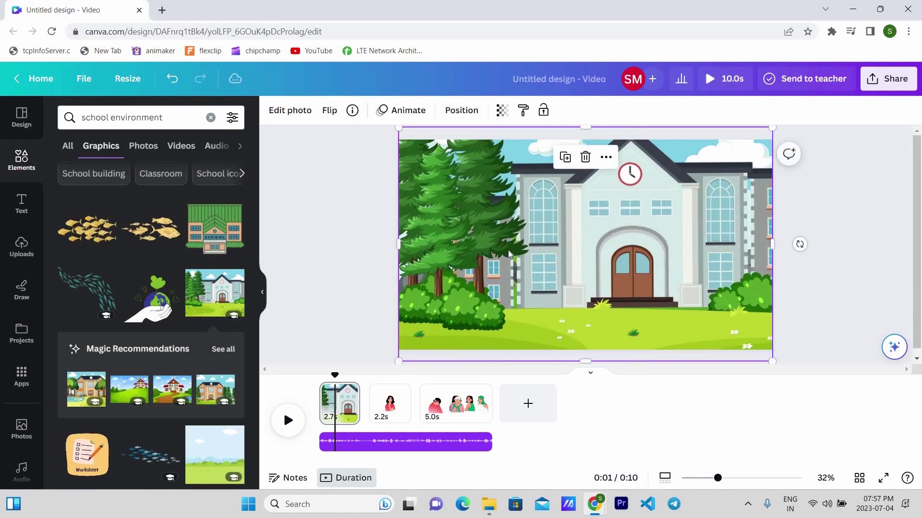
left_click_drag(509, 254, 509, 267)
left_click(461, 110)
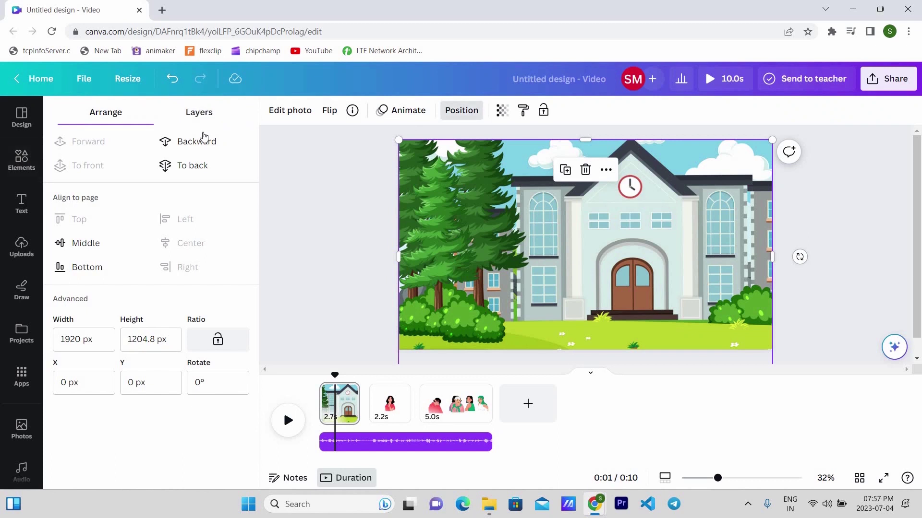
left_click(202, 140)
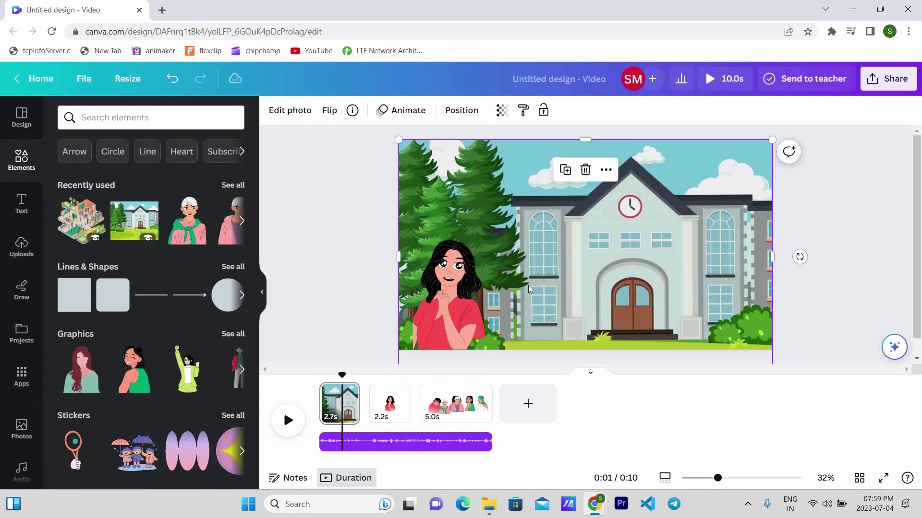
Place a yellow-jacket man at the school door and a phone-holding woman bottom left.
left_click(151, 295)
left_click_drag(585, 245, 634, 307)
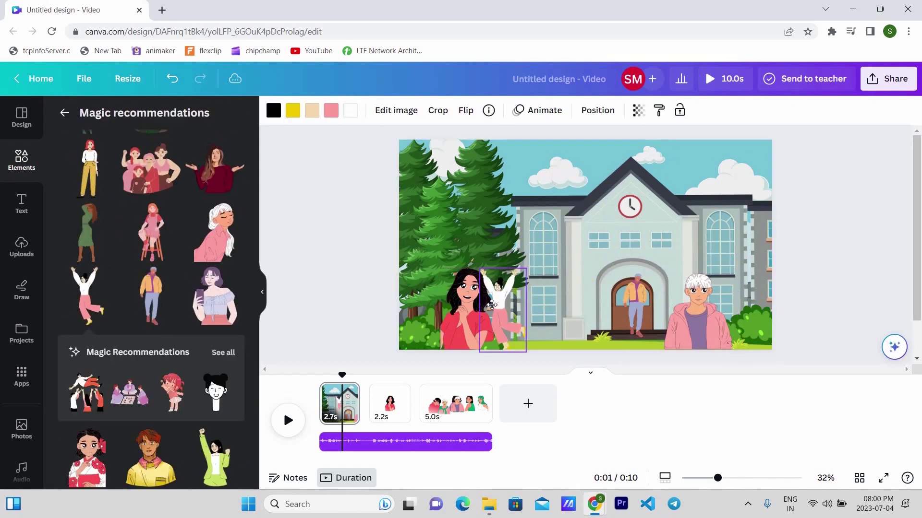
scroll(192, 366, "down", 3)
left_click(214, 166)
left_click_drag(583, 247, 432, 288)
left_click_drag(466, 226, 449, 284)
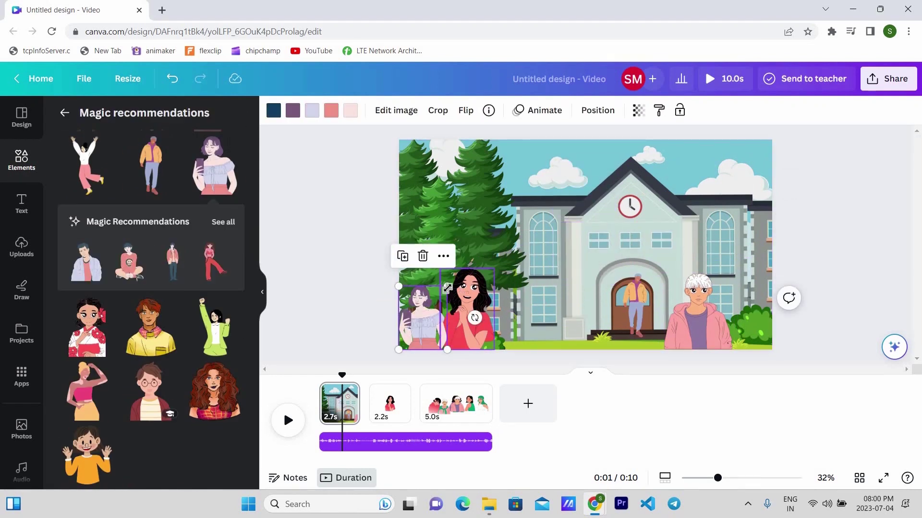
left_click(479, 298)
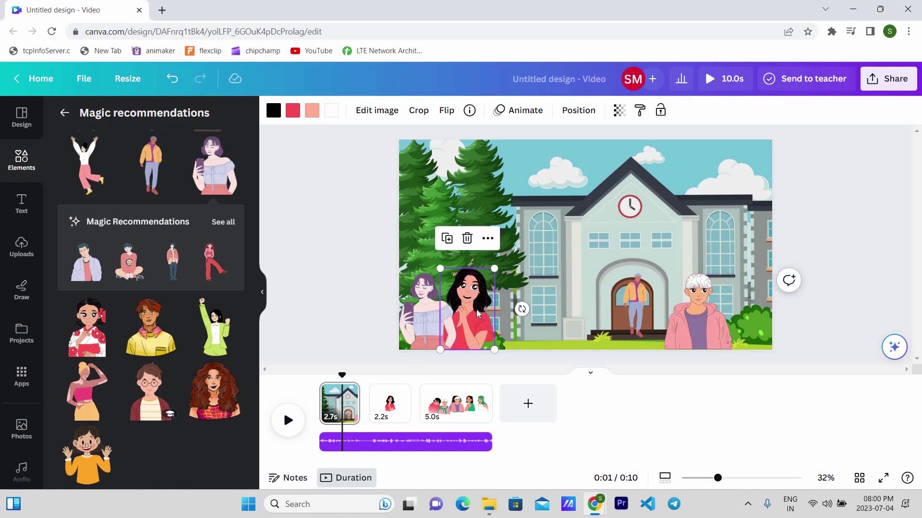
left_click(412, 327)
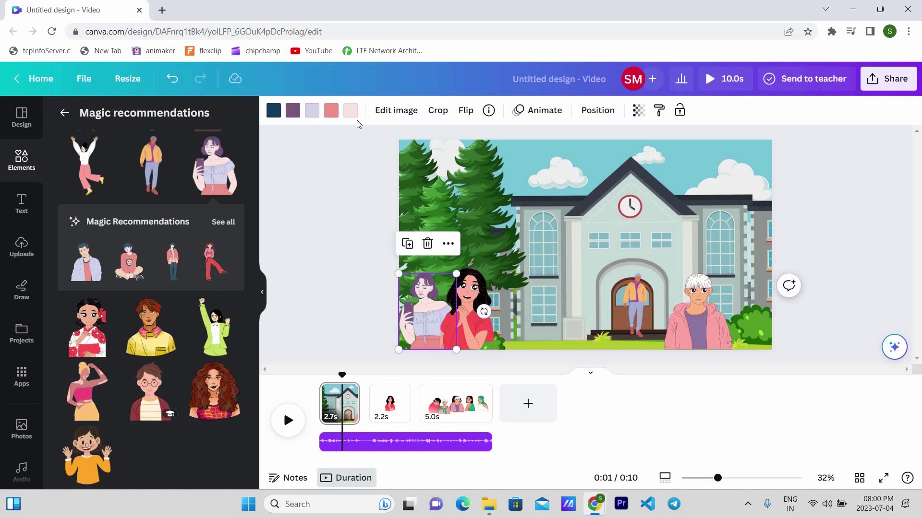
left_click(312, 110)
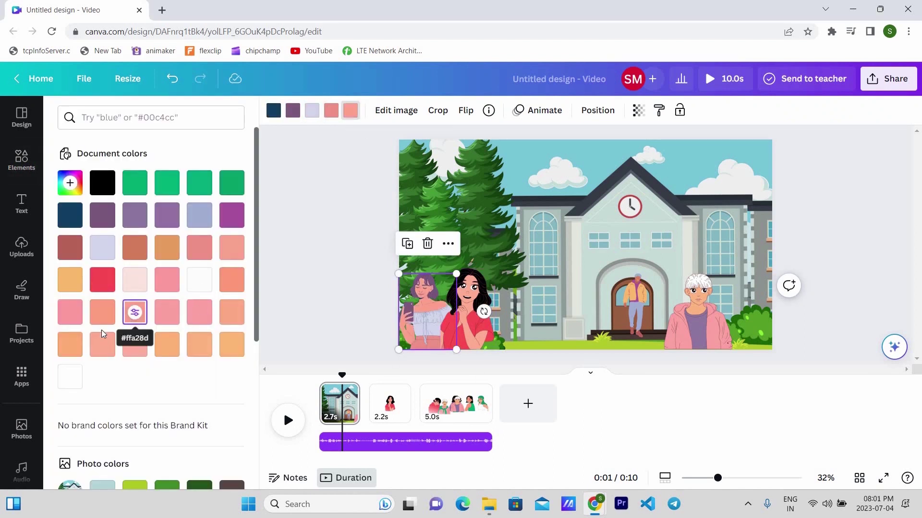
Add the two-boys graphic at bottom right and nudge the pink-hoodie figure left.
key("Escape")
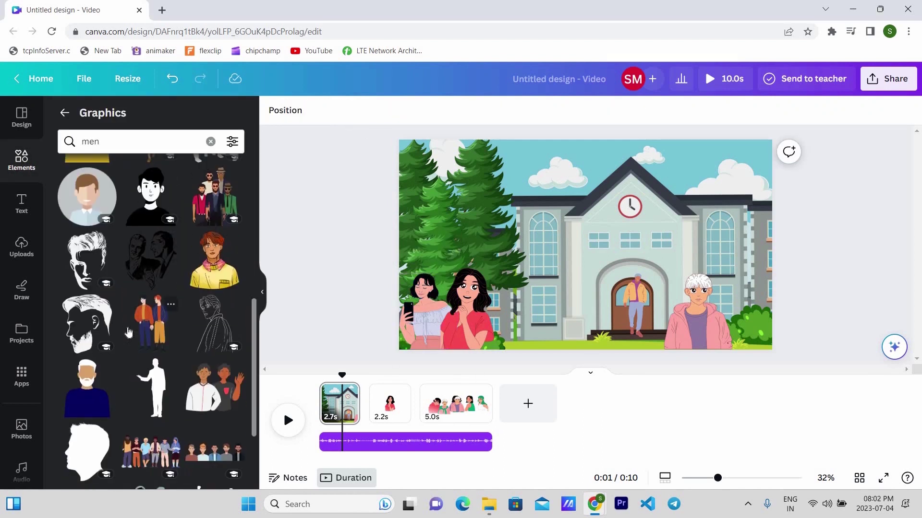
scroll(151, 312, "down", 5)
left_click(214, 240)
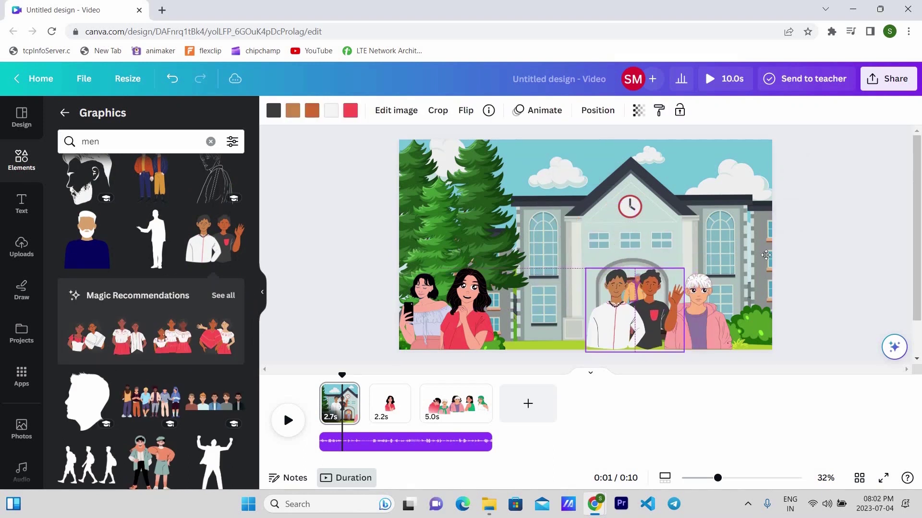
left_click_drag(644, 266, 787, 336)
left_click(676, 324)
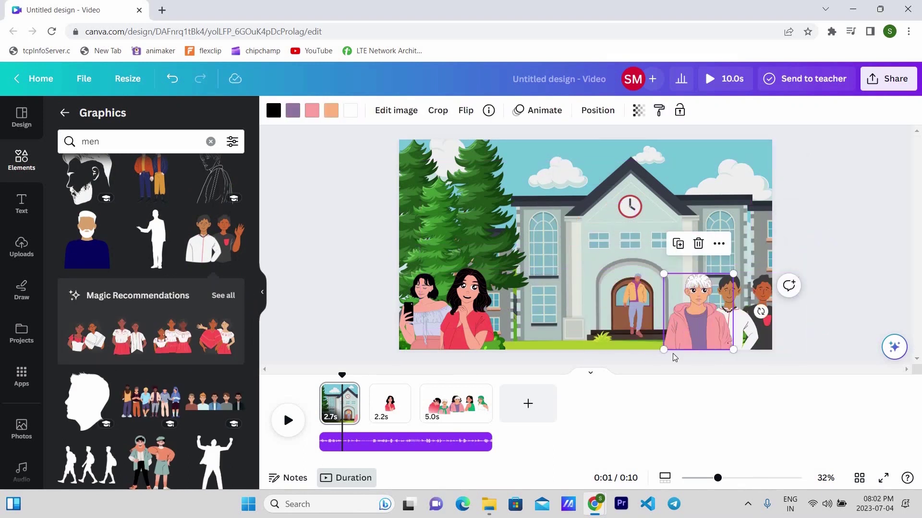
left_click_drag(687, 326, 676, 320)
left_click(711, 317)
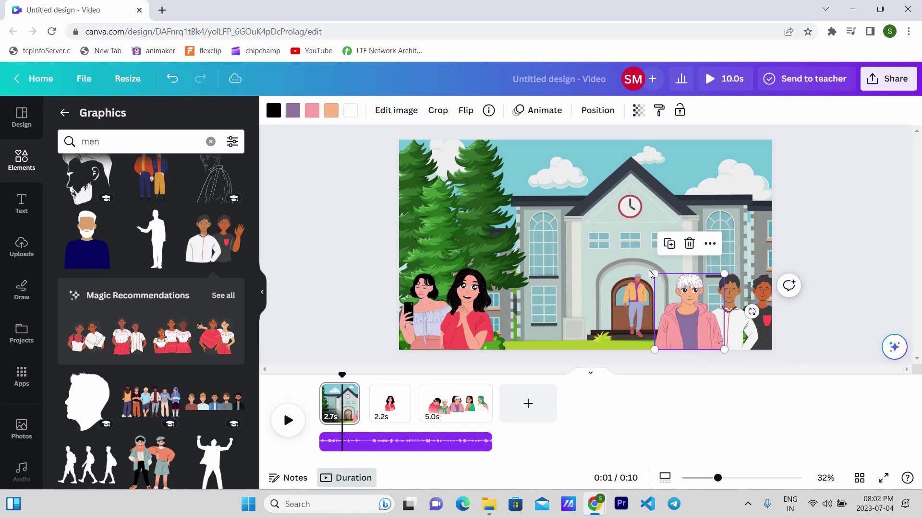
left_click(346, 411)
Duplicate the school page and start a custom animation on the pink-hoodie figure.
left_click(346, 408)
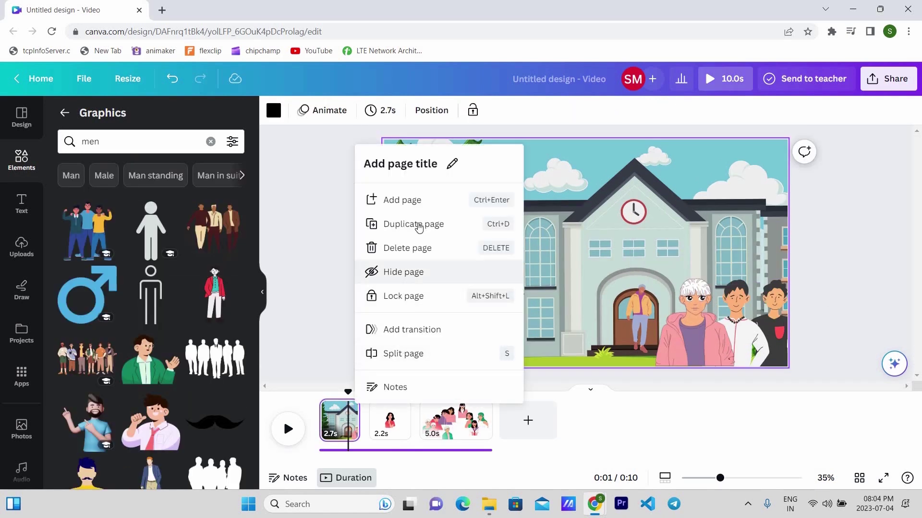
left_click(419, 225)
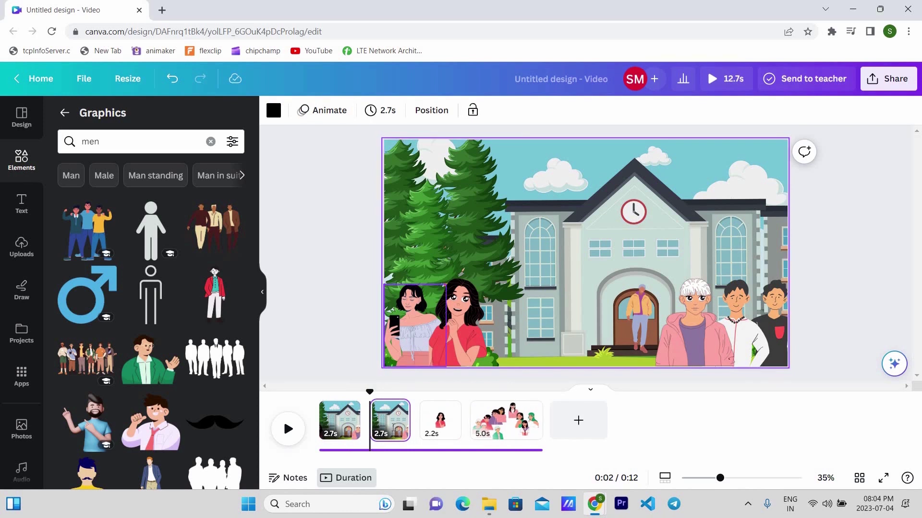
left_click(696, 322)
left_click(538, 111)
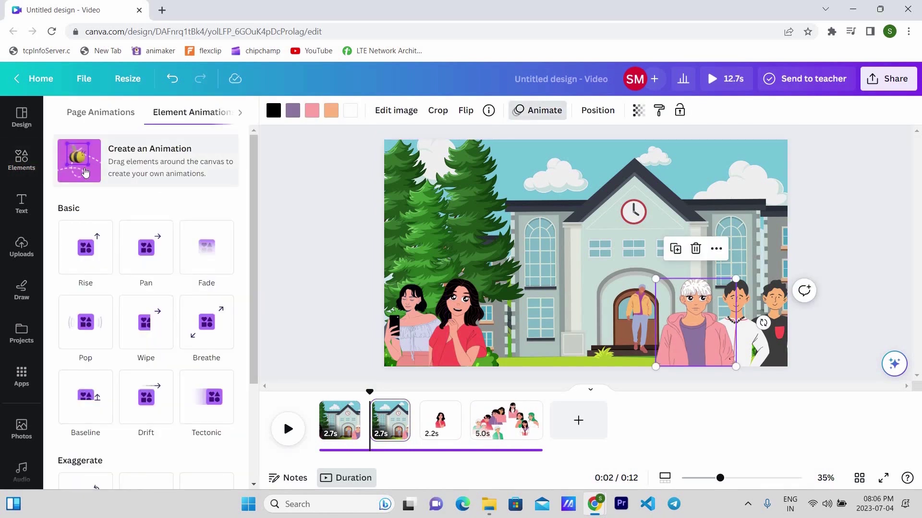
left_click(85, 172)
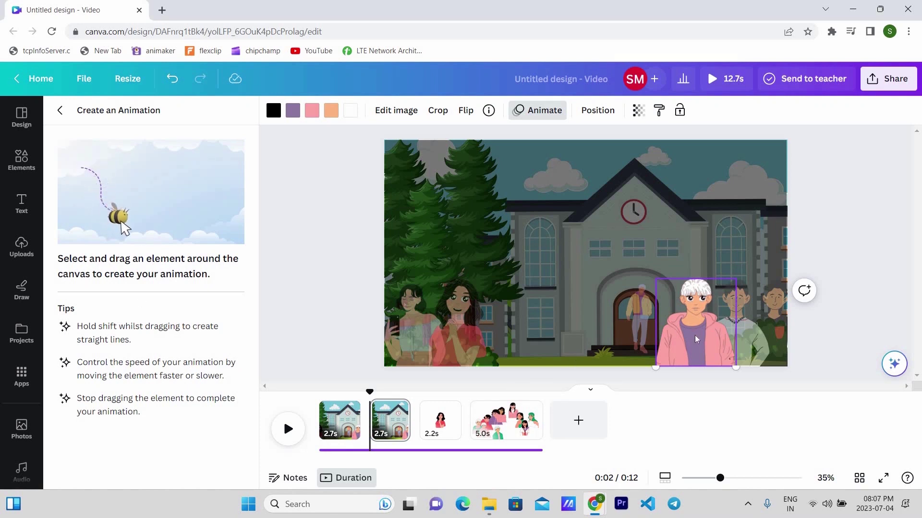
Draw the figure's motion path sliding right to the edge at slowest speed, then preview.
left_click_drag(696, 339, 747, 339)
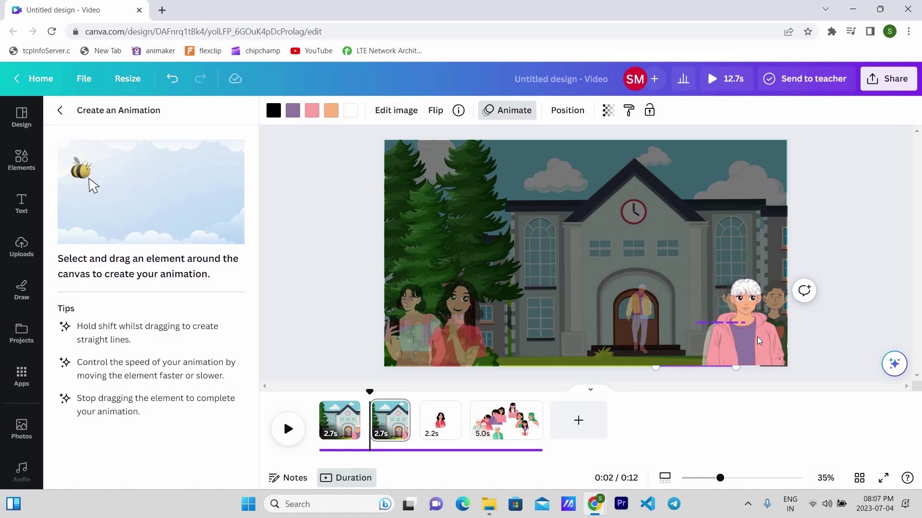
left_click_drag(747, 340, 822, 344)
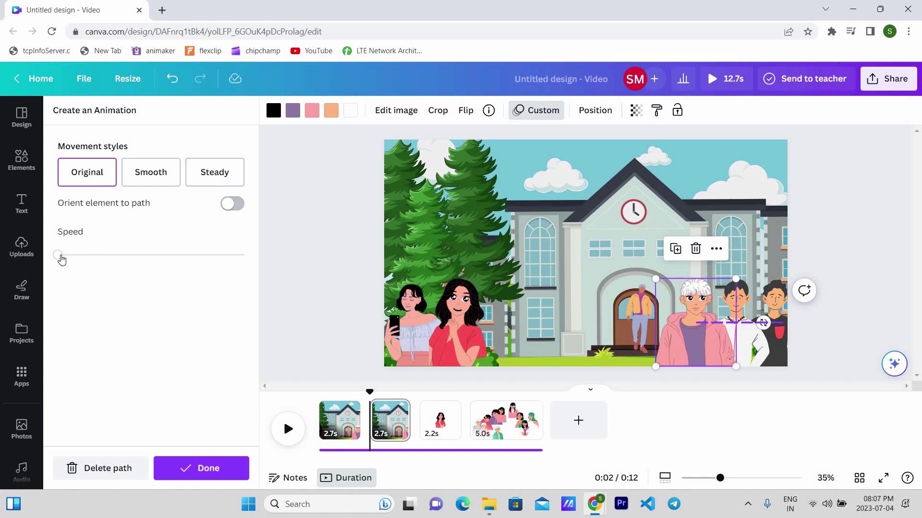
left_click(62, 259)
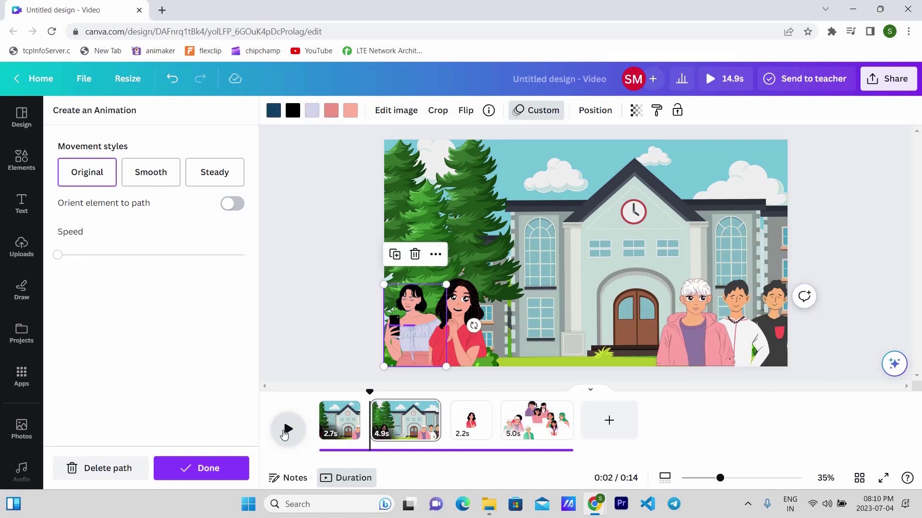
left_click(287, 431)
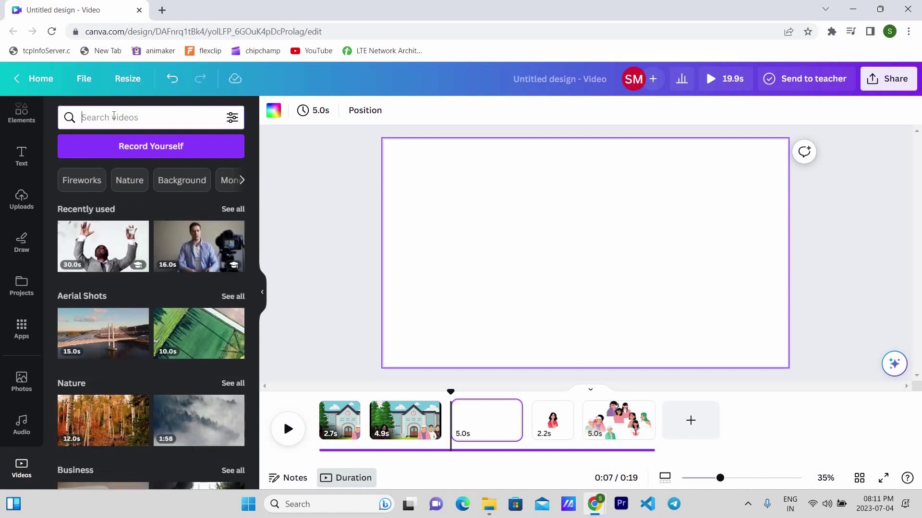
Search stock videos for 'days and night'.
left_click(113, 117)
type("a")
key("BackSpace")
type("days and")
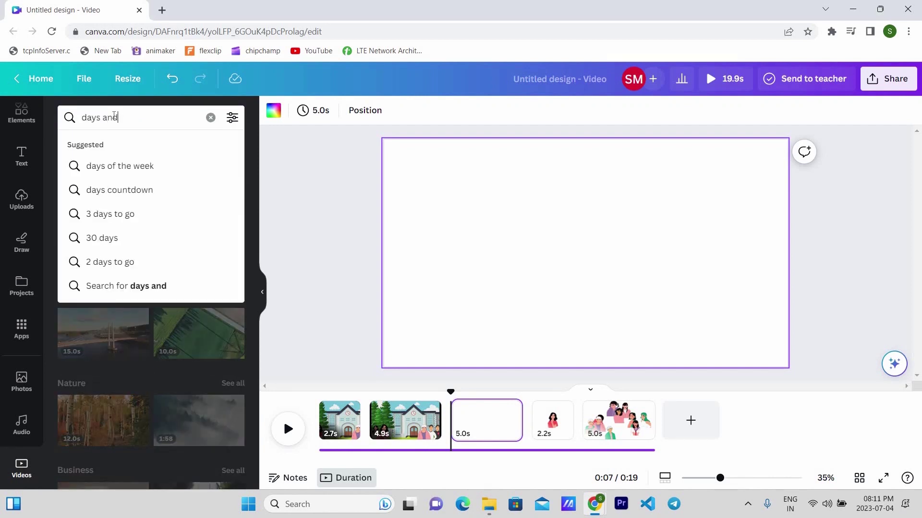
type("ht")
key("Return")
Set the sun clip as the page background and speed it up to 1.75×.
left_click_drag(198, 374, 559, 288)
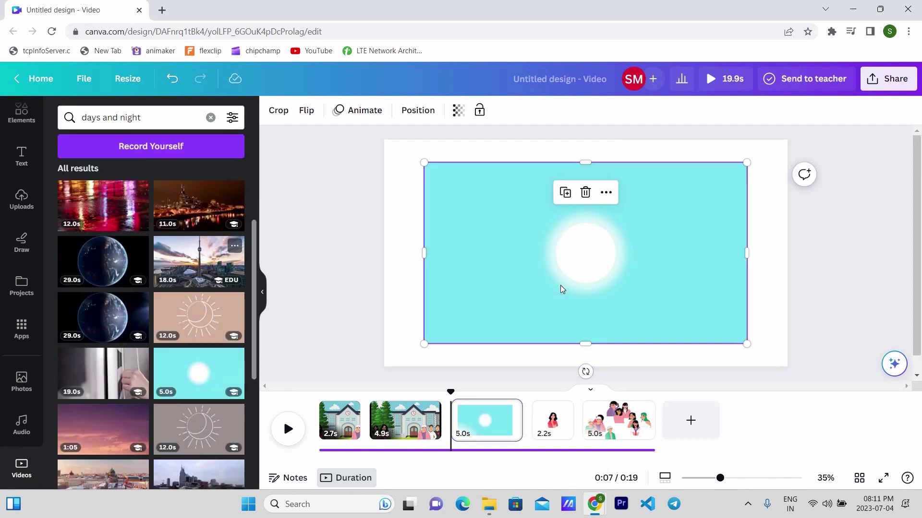
right_click(562, 290)
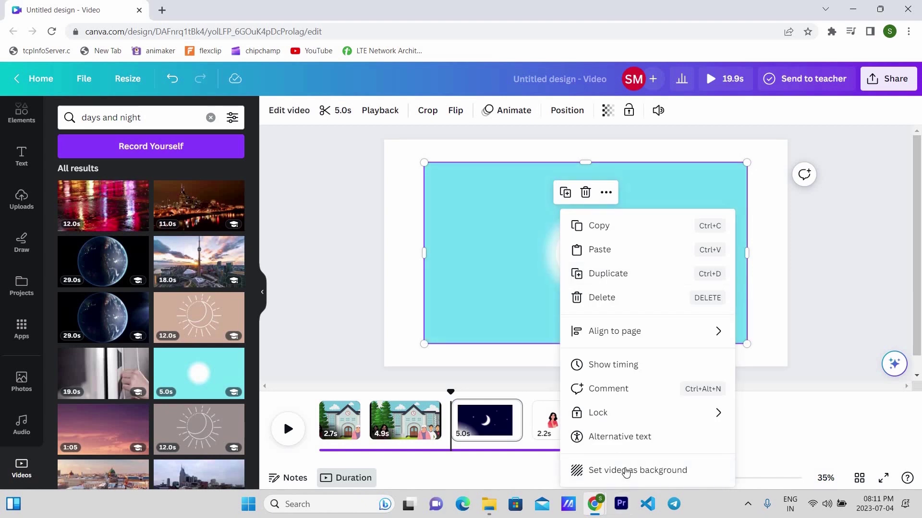
left_click(626, 470)
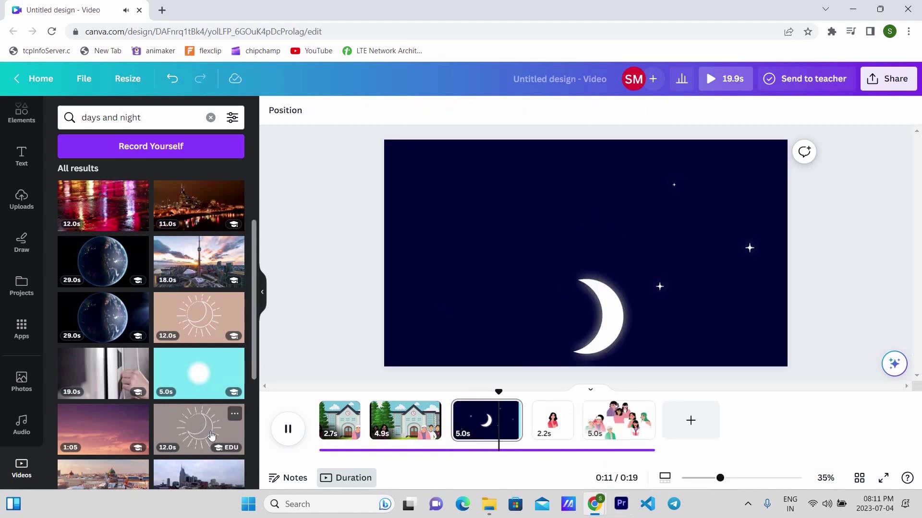
key("space")
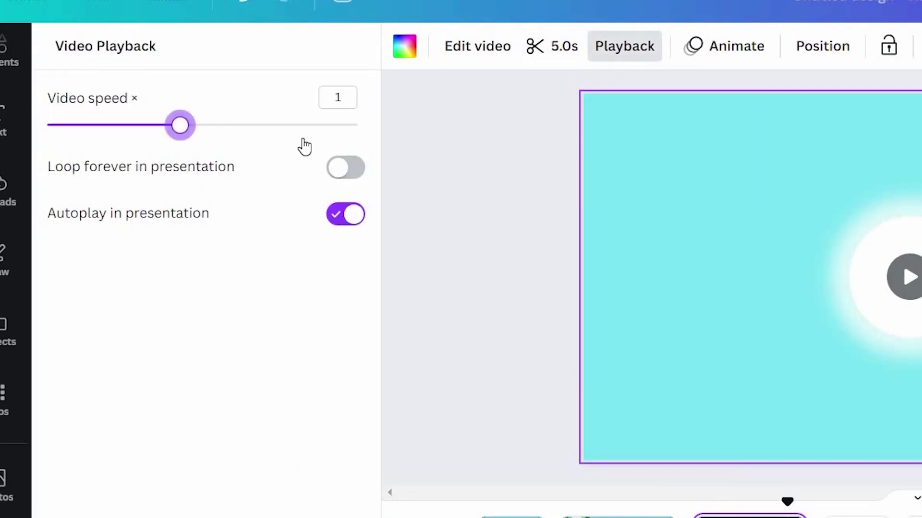
left_click_drag(305, 147, 312, 125)
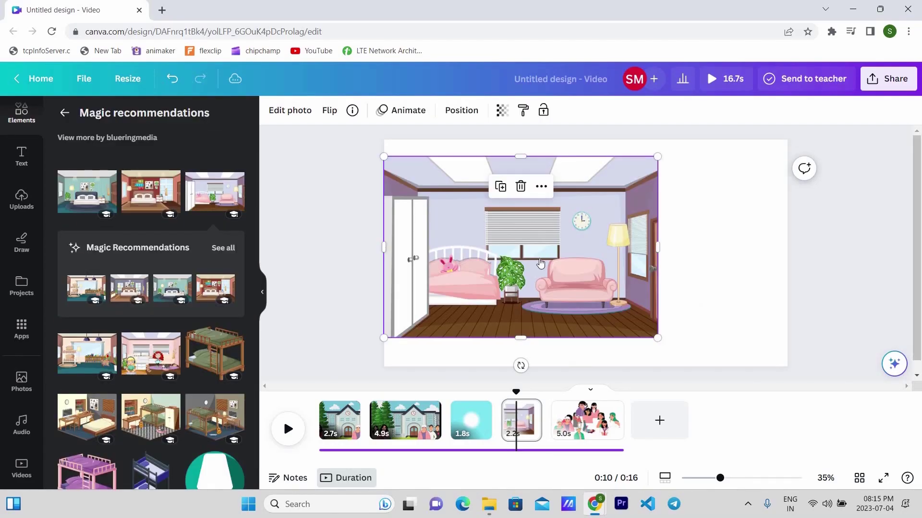
Set the bedroom image as the page background and paste in the girl-with-laptop graphic.
right_click(582, 315)
left_click(644, 448)
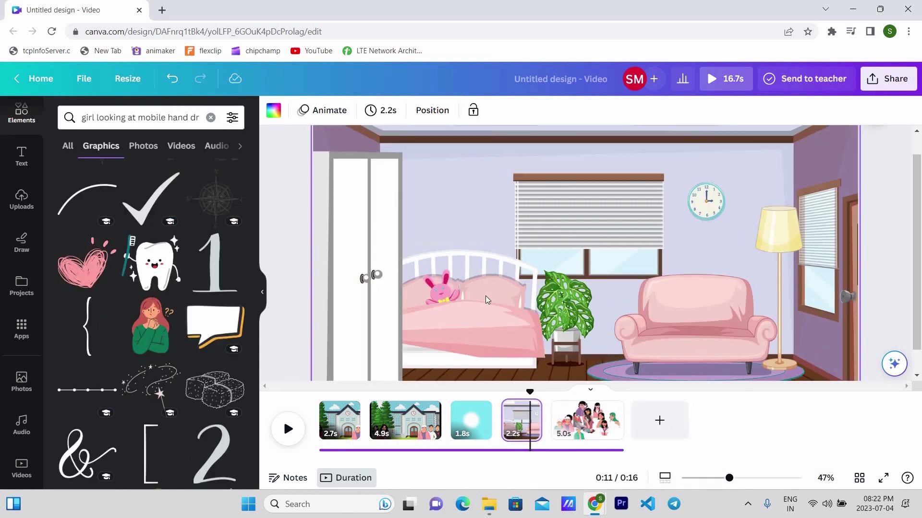
key("ctrl+v")
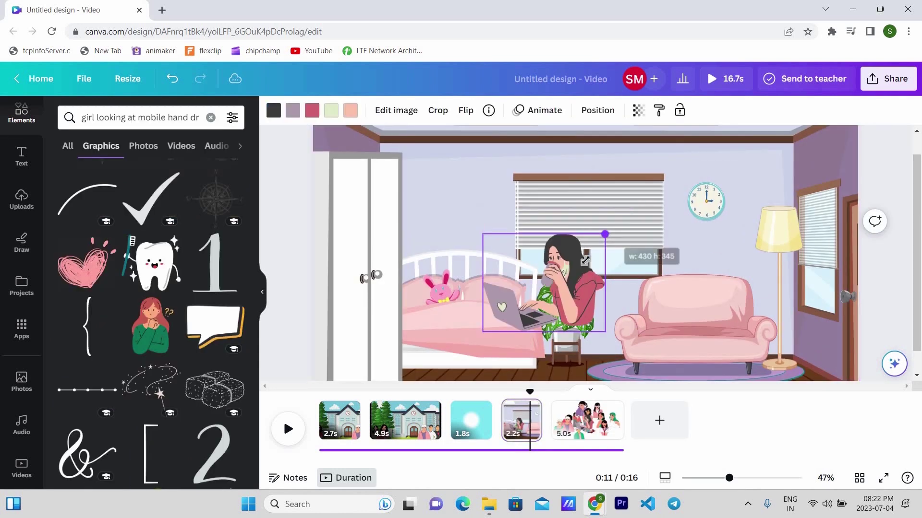
Shrink the laptop girl onto the bed and change her dark grey to black.
left_click_drag(602, 235, 585, 249)
mouse_move(536, 265)
left_mouse_down()
mouse_move(496, 265)
mouse_move(474, 253)
mouse_move(511, 246)
left_mouse_up()
left_click(312, 110)
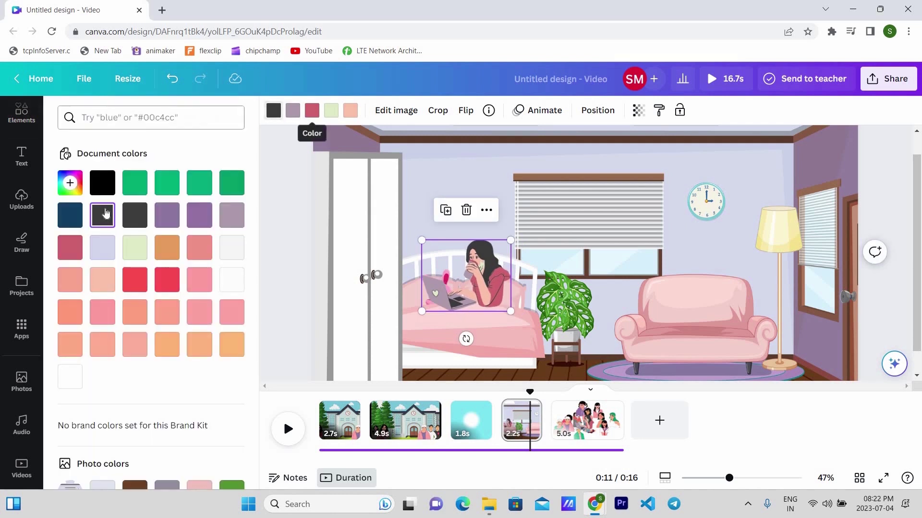
left_click(106, 178)
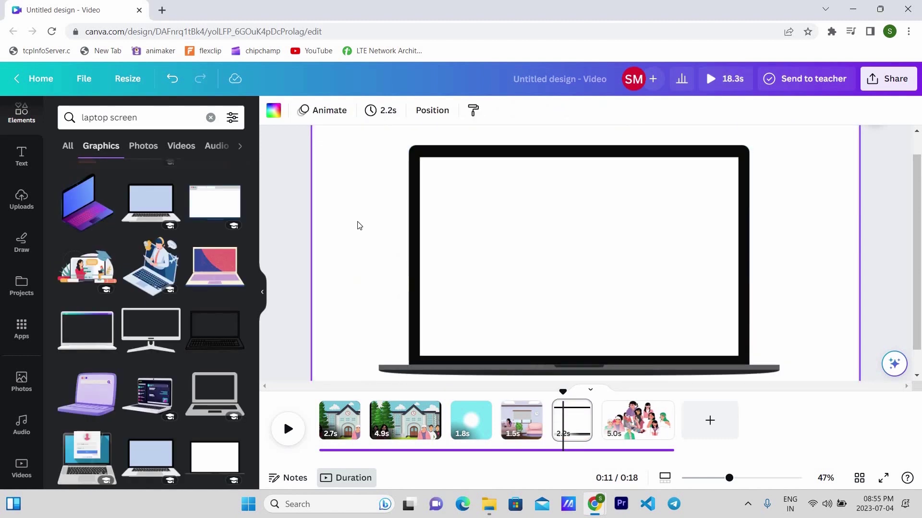
Make a pastel 'dreamy background' image the laptop page's background and nudge the laptop.
type("dreamy background")
key("Return")
left_click(87, 235)
right_click(571, 232)
left_click(624, 449)
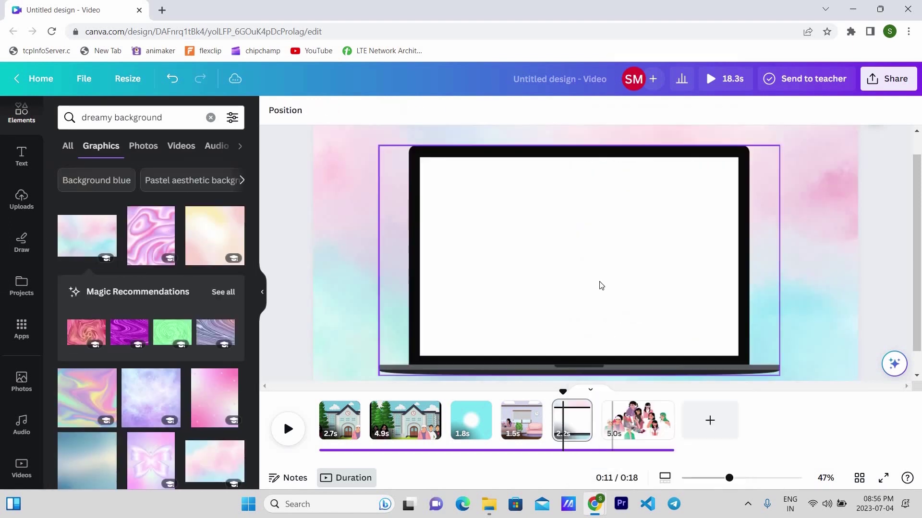
left_click_drag(598, 286, 603, 273)
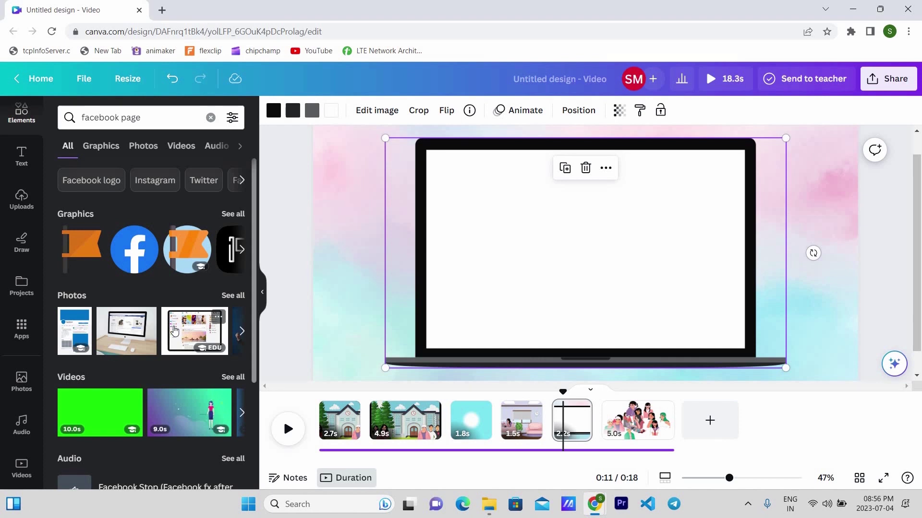
Add a Facebook feed photo, remove its background and fit it into the laptop screen.
left_click(142, 145)
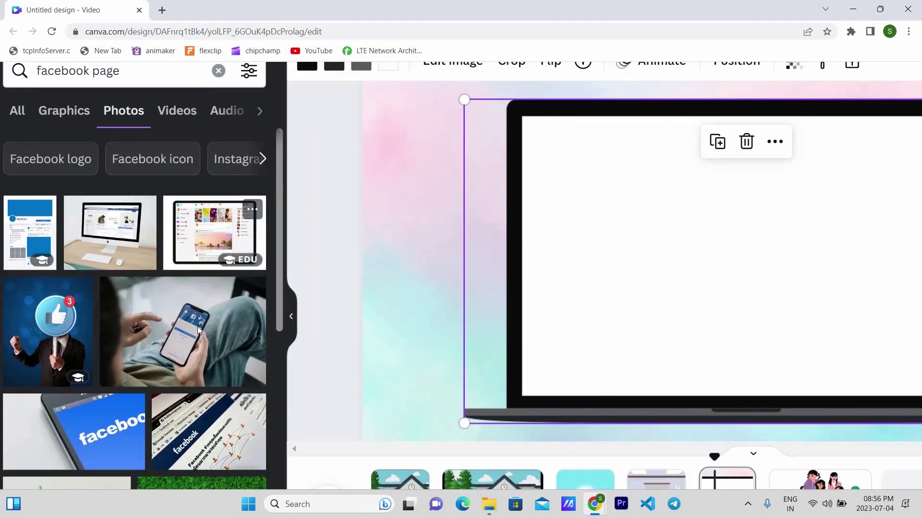
left_click(184, 235)
left_click(103, 210)
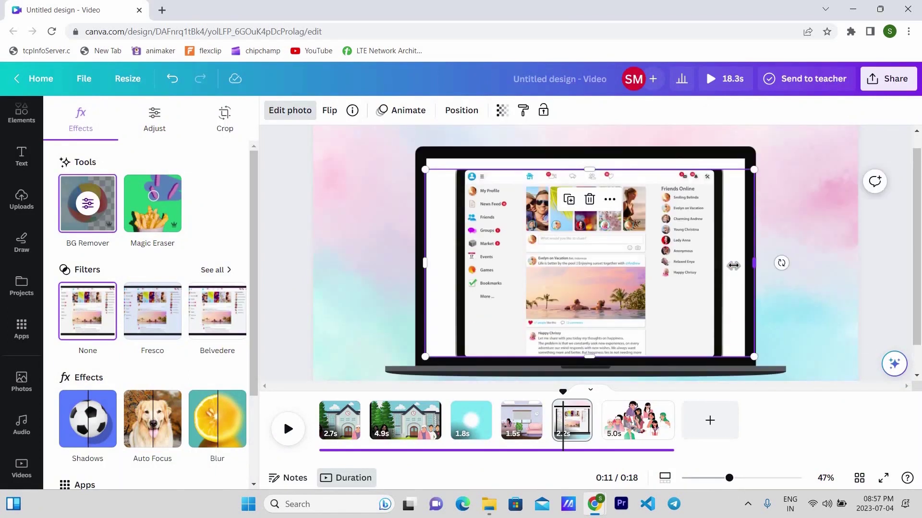
left_click_drag(755, 257, 716, 263)
left_click_drag(426, 257, 466, 263)
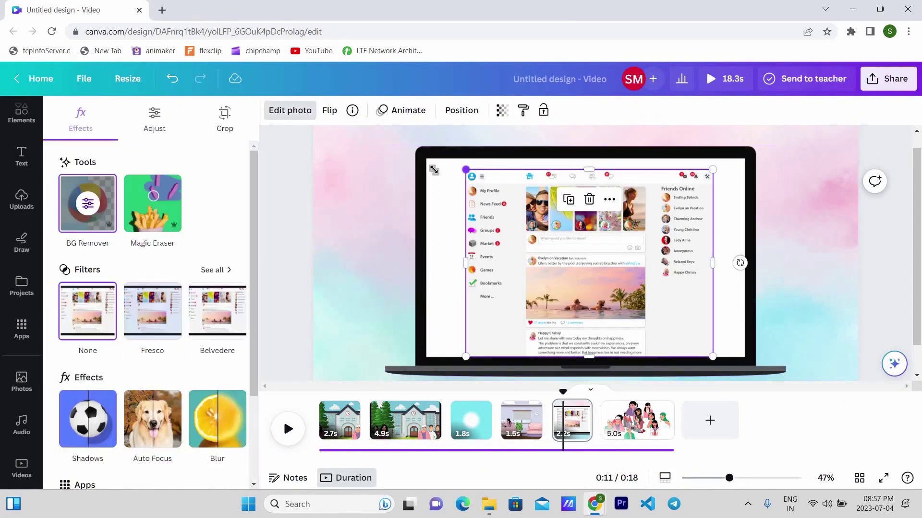
left_click_drag(466, 169, 429, 139)
left_click_drag(597, 289, 596, 344)
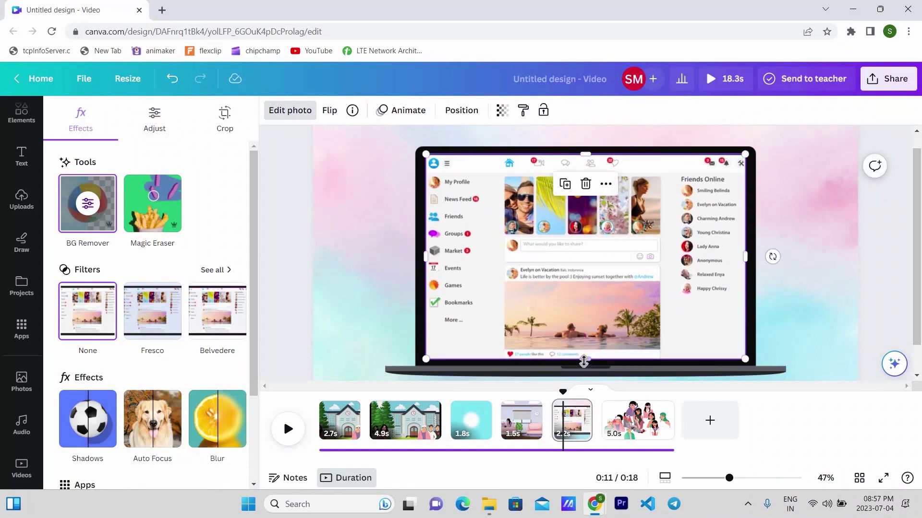
Place a small white-haired character and a cream dreamy background onto the post photo.
left_click_drag(658, 336, 594, 344)
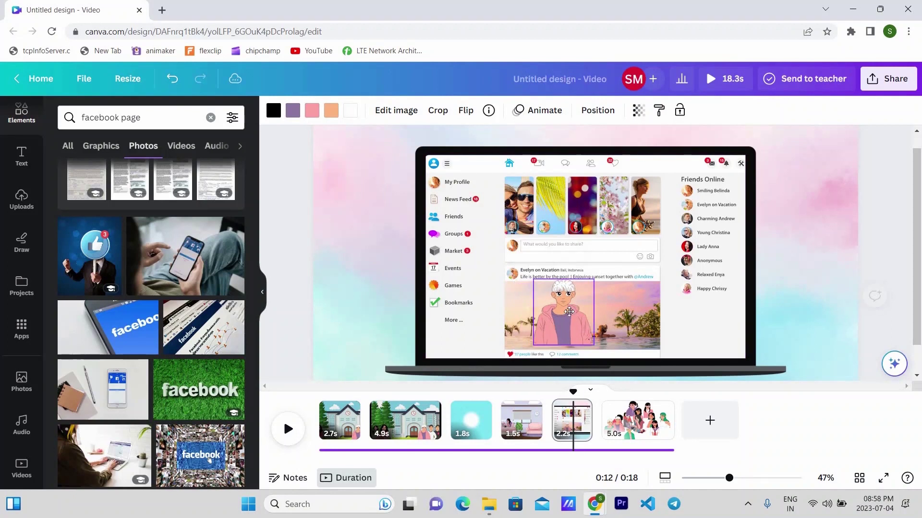
left_click_drag(569, 312, 576, 311)
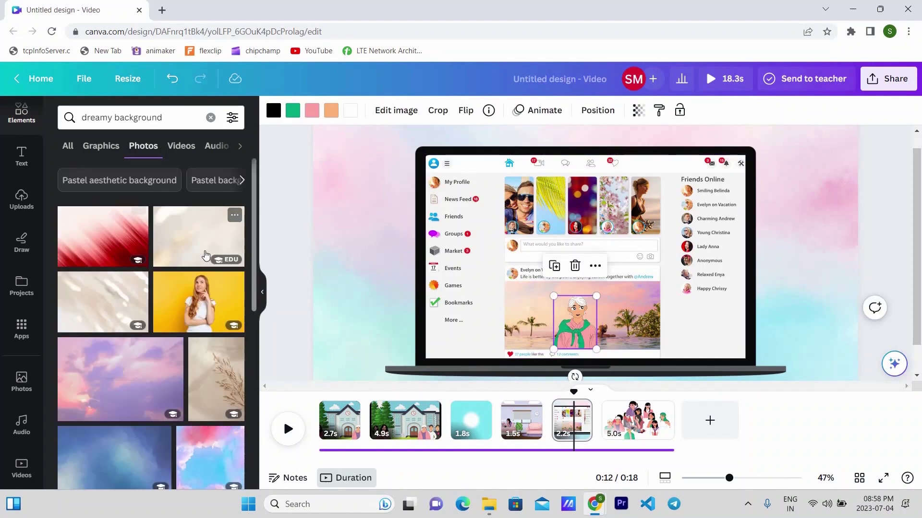
left_click_drag(198, 237, 629, 296)
left_click_drag(689, 296, 662, 295)
left_click_drag(583, 244, 583, 282)
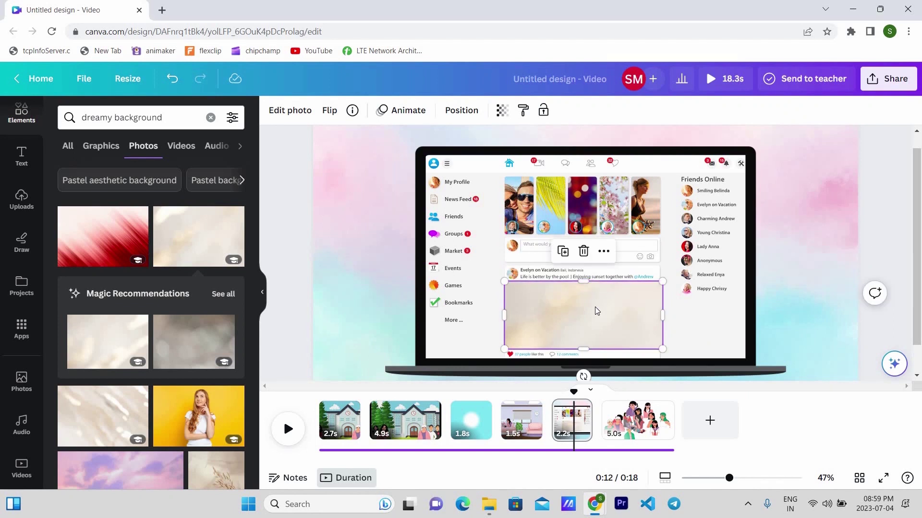
Add a circle over the post's avatar and type the name 'Ethan'.
left_click(596, 301)
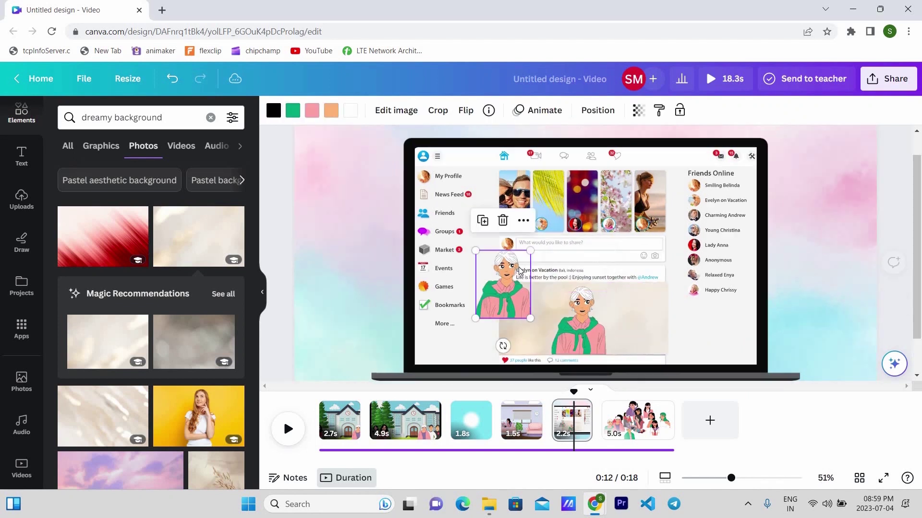
scroll(590, 240, "up", 10, "ctrl")
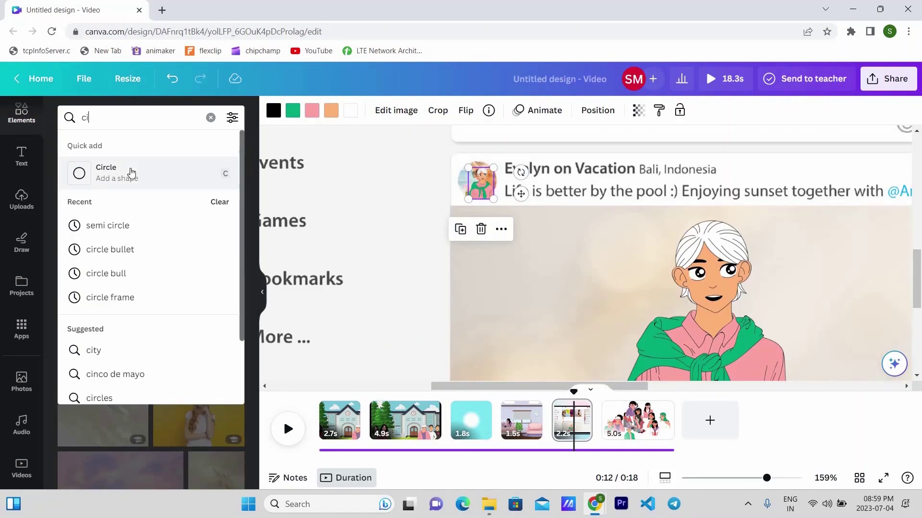
left_click(131, 173)
left_click_drag(643, 311, 572, 256)
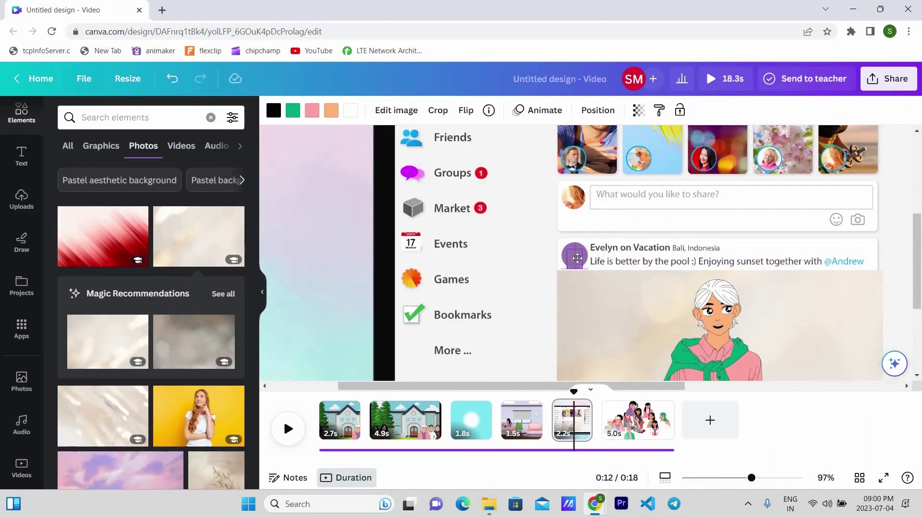
type("t")
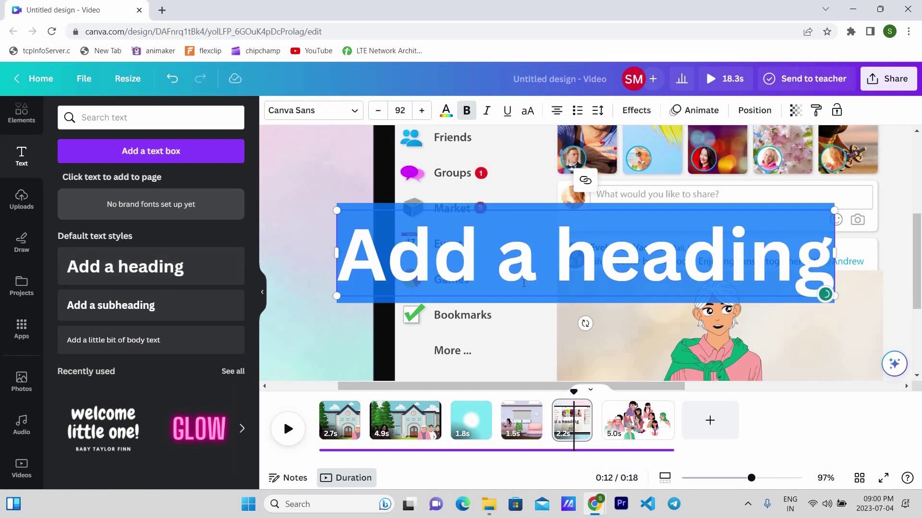
type("Ethan")
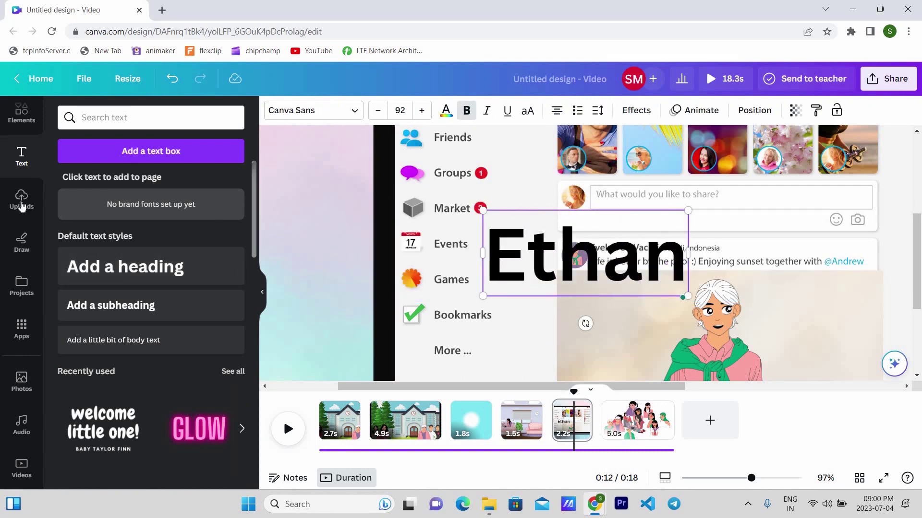
type("r")
Add a thin light grey (#f4f4f4) bar over the name line and move 'Ethan' onto it.
left_click_drag(724, 133, 724, 232)
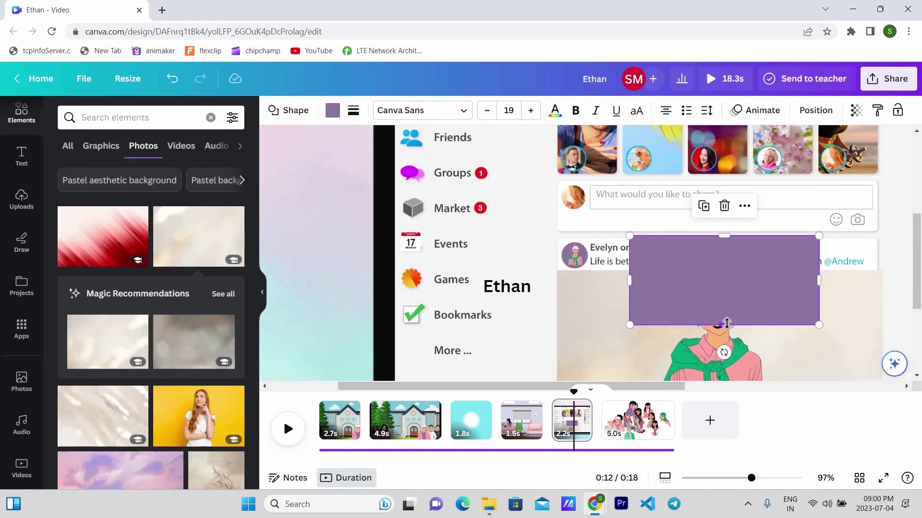
mouse_move(724, 322)
left_mouse_down()
mouse_move(642, 258)
mouse_move(600, 263)
left_mouse_up()
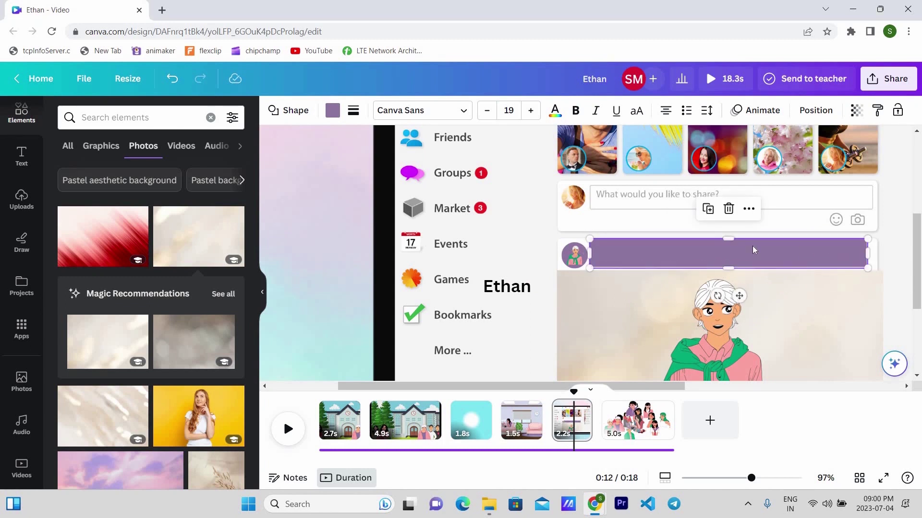
left_click_drag(725, 240, 725, 242)
left_click(332, 110)
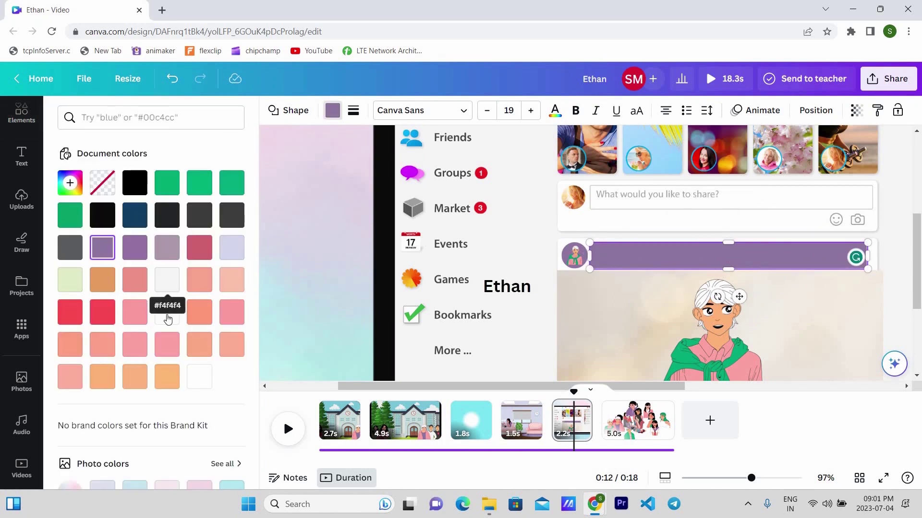
left_click(168, 320)
left_click(582, 310)
mouse_move(510, 289)
left_mouse_down()
mouse_move(622, 257)
mouse_move(723, 210)
left_mouse_up()
Stretch the purple rectangle tall and narrow to cover the friends list.
left_click(621, 257)
scroll(622, 257, "down", 5)
left_click_drag(692, 251, 692, 324)
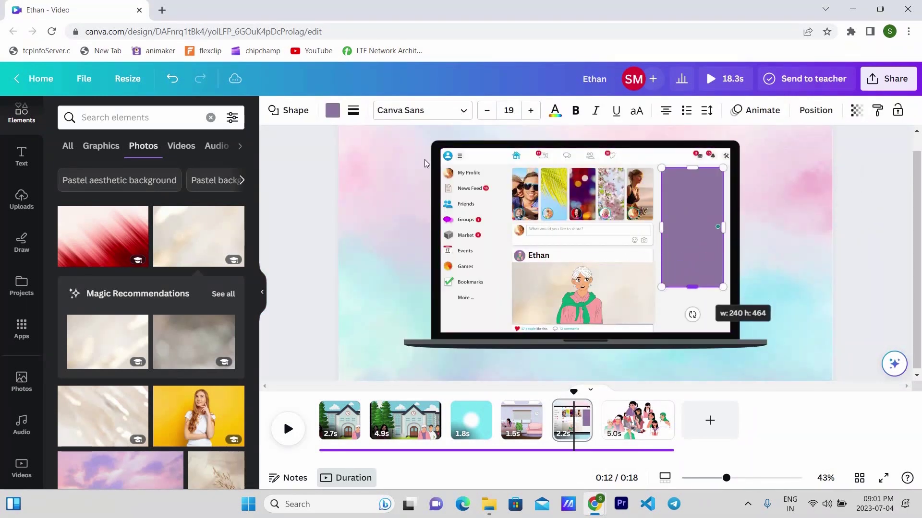
Make the side rectangle white, using the custom colour picker to sample from the canvas.
left_click(332, 111)
left_click(166, 312)
left_click(71, 184)
left_click(223, 334)
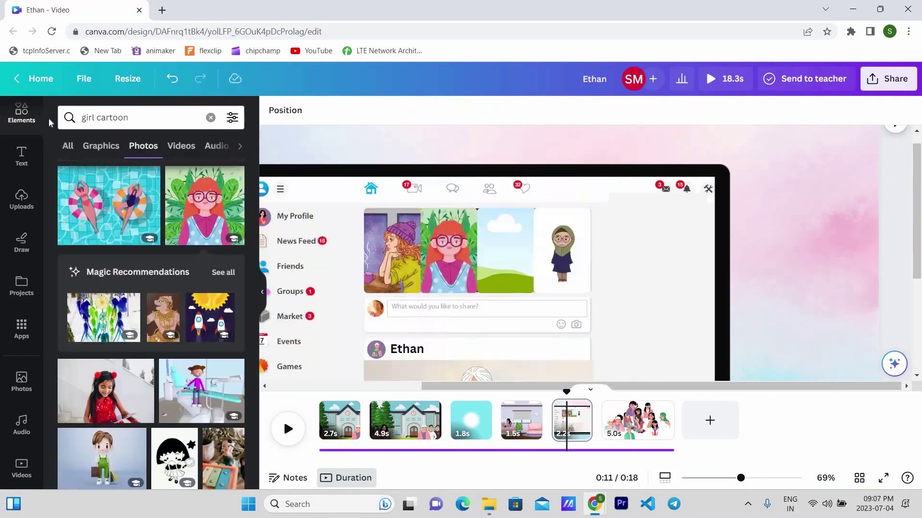
scroll(536, 301, "down", 3)
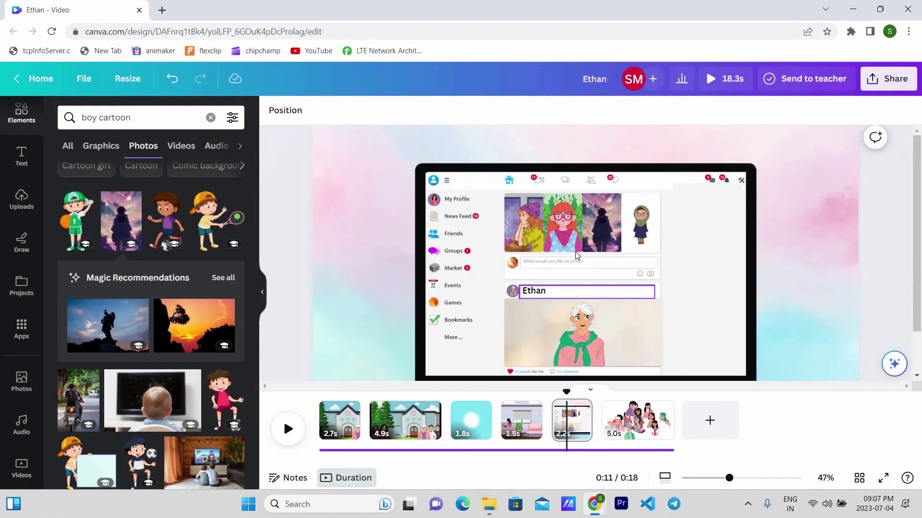
scroll(576, 288, "down", 2)
scroll(646, 268, "up", 3)
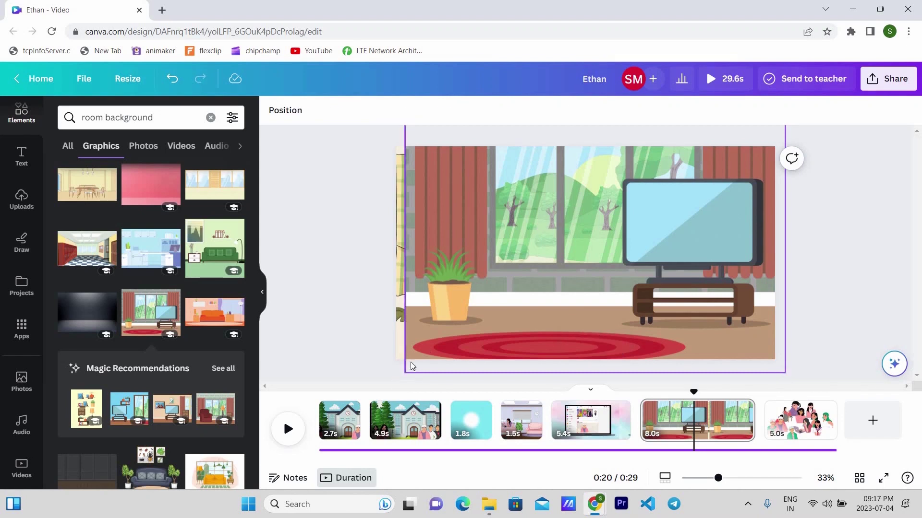
Enlarge the room background to fill the page, put the reading woman beside the plant, and preview.
left_click_drag(404, 372, 393, 380)
left_click_drag(655, 292, 523, 272)
key("space")
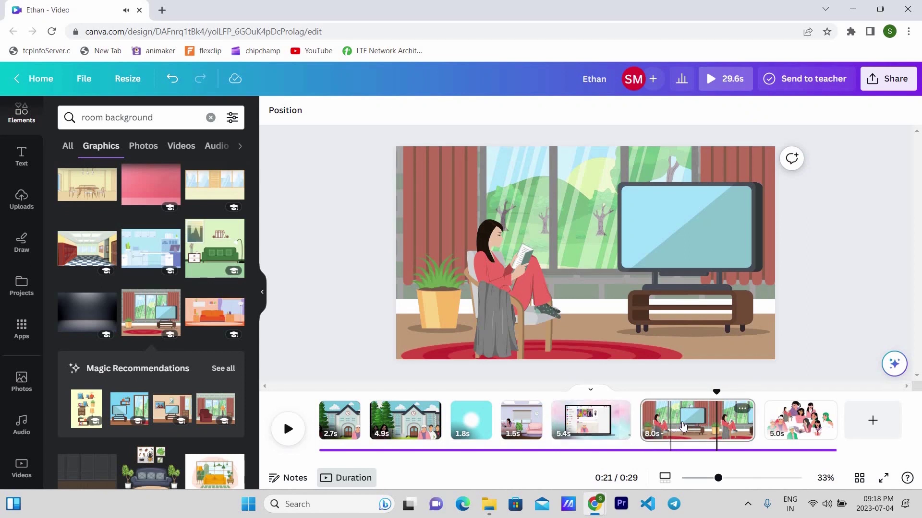
Split the room page in two and add a blank page at the timeline's end.
right_click(718, 426)
left_click(748, 373)
left_click(883, 421)
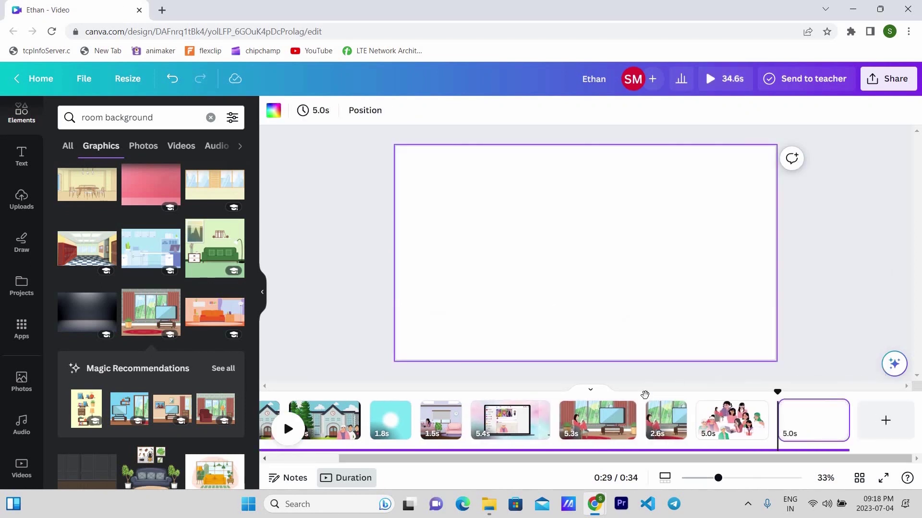
left_click(645, 395)
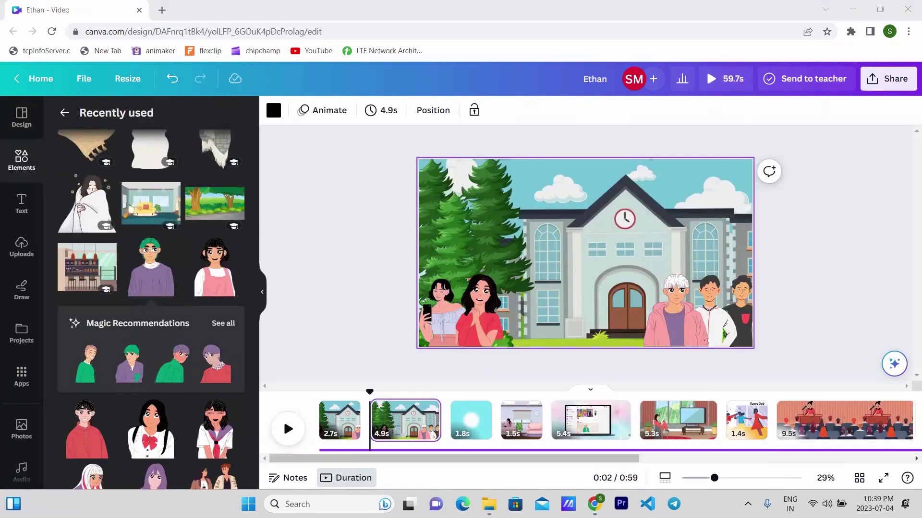
Search Elements for 'sparkles' and add a sparkle graphic to the first school page.
scroll(500, 414, "down", 2)
scroll(501, 414, "down", 2)
scroll(501, 414, "down", 2)
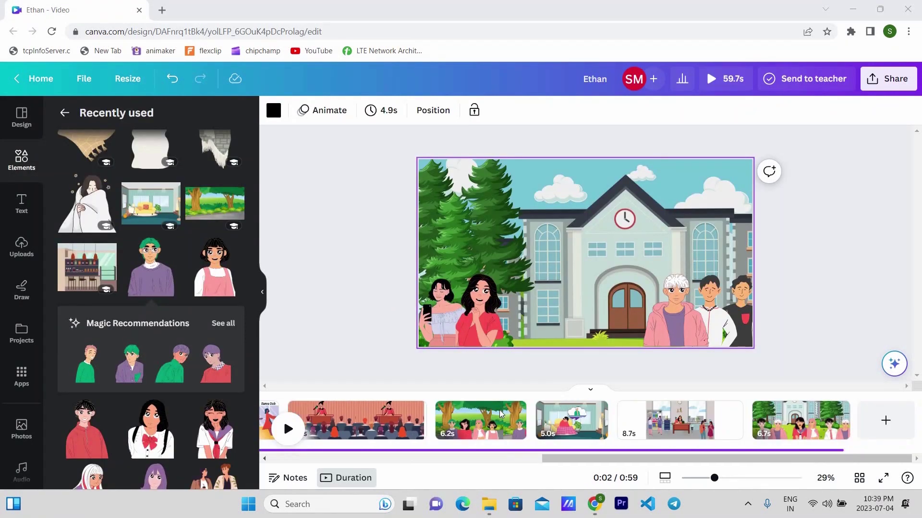
scroll(501, 414, "up", 5)
scroll(501, 414, "down", 3)
scroll(501, 414, "up", 5)
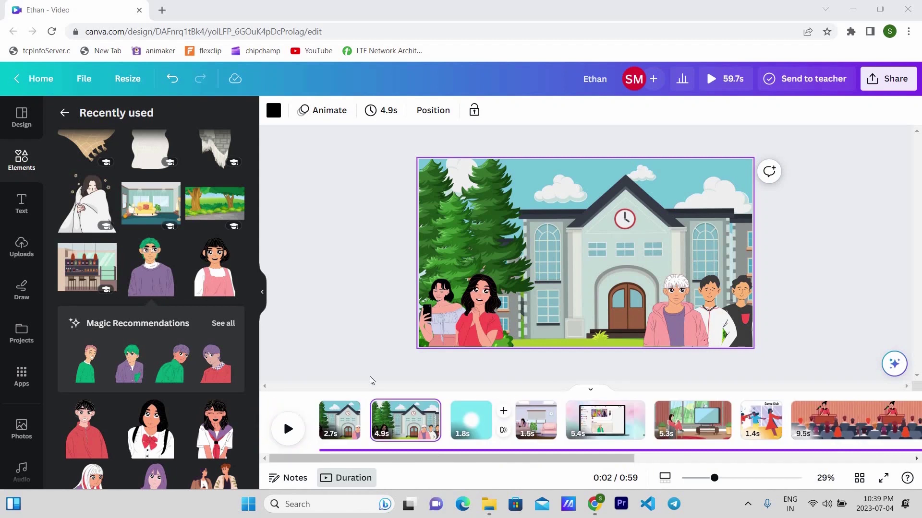
left_click(326, 401)
left_click(136, 120)
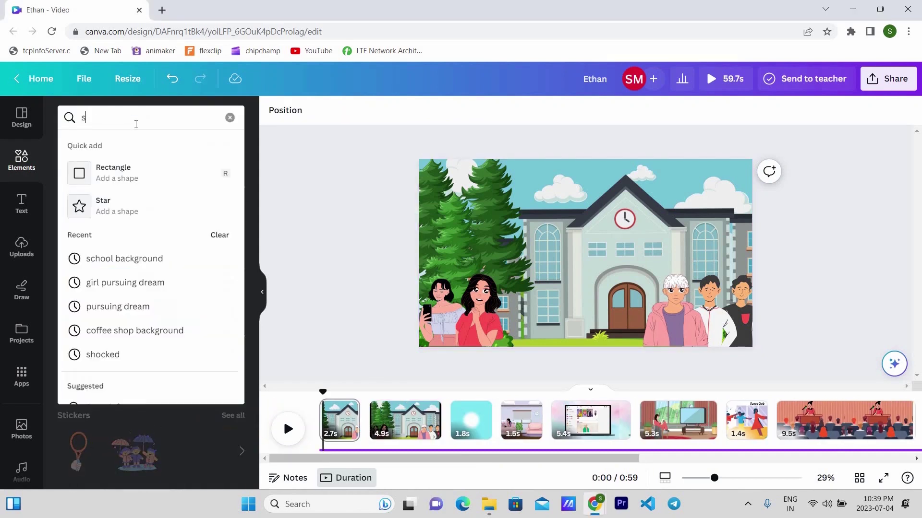
type("sparkles")
key("Return")
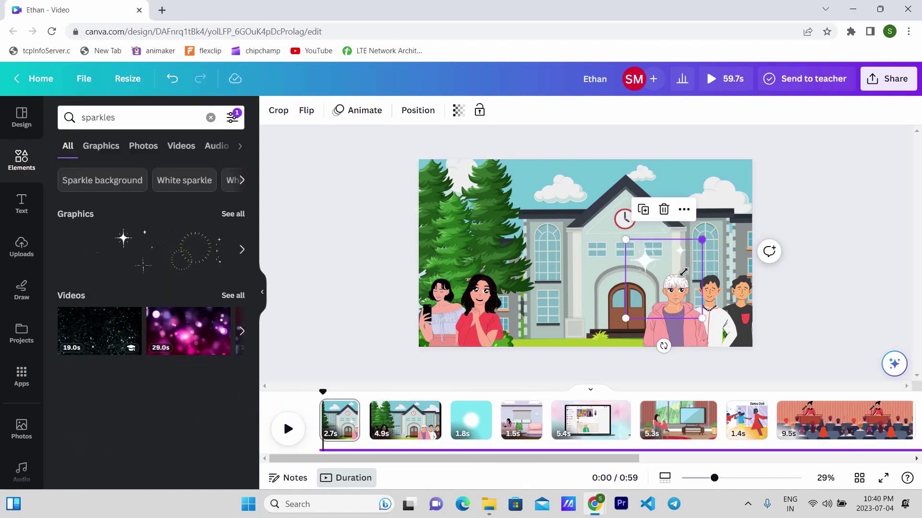
left_click(468, 423)
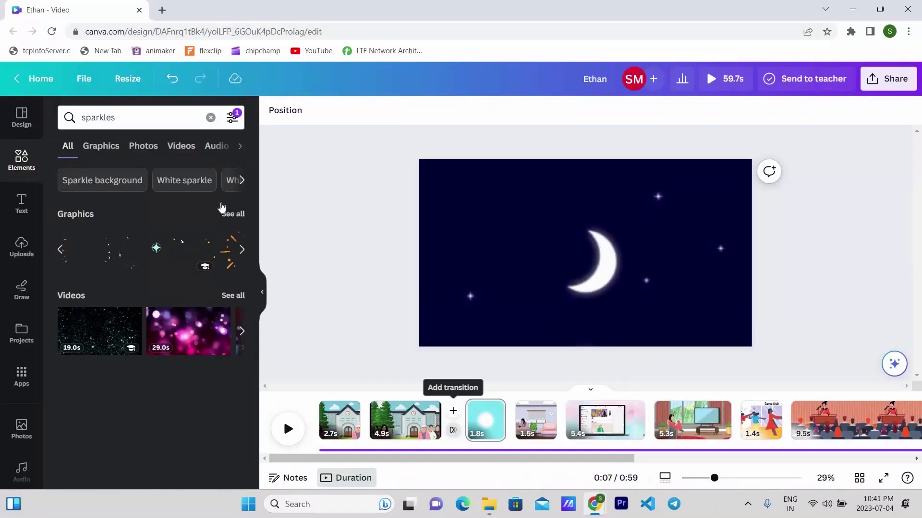
Apply the Flow transition between pages.
left_click(437, 449)
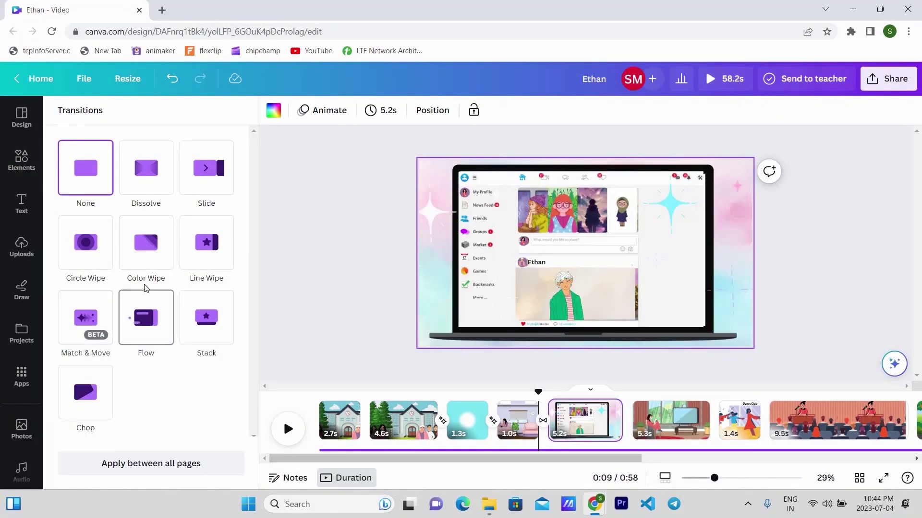
left_click(149, 320)
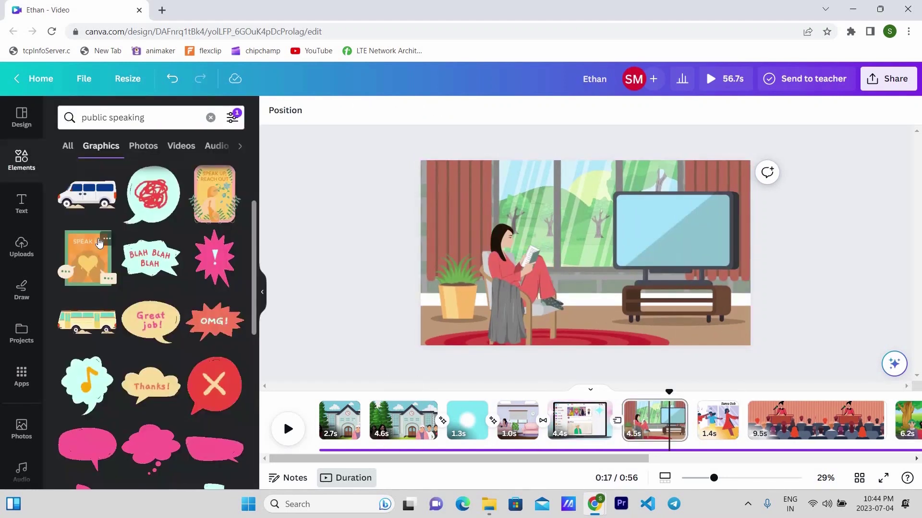
scroll(100, 241, "down", 4)
Add the man-with-glasses presenter graphic from Magic recommendations to the living-room scene.
scroll(100, 241, "up", 2)
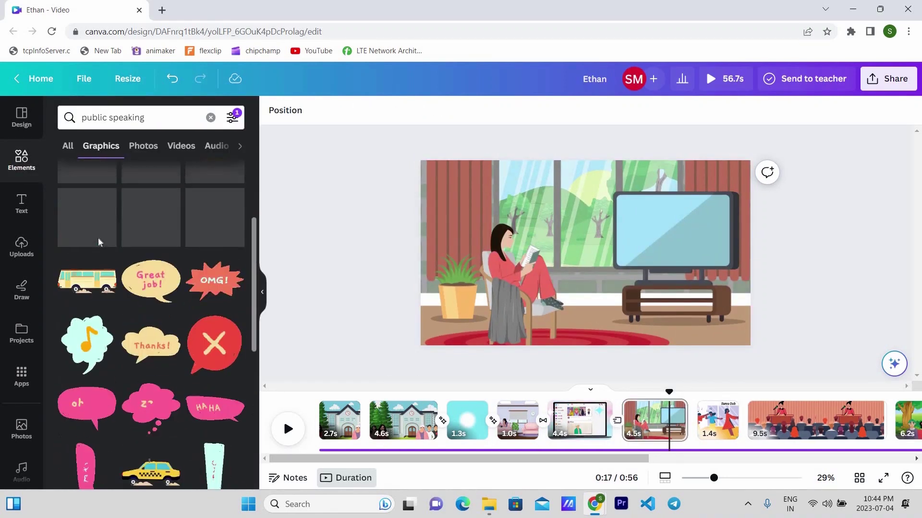
scroll(92, 249, "up", 3)
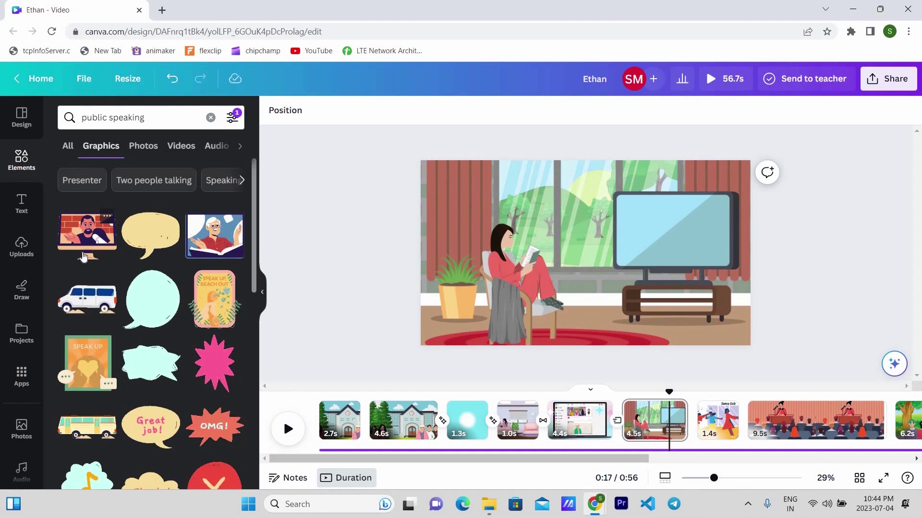
left_click(91, 220)
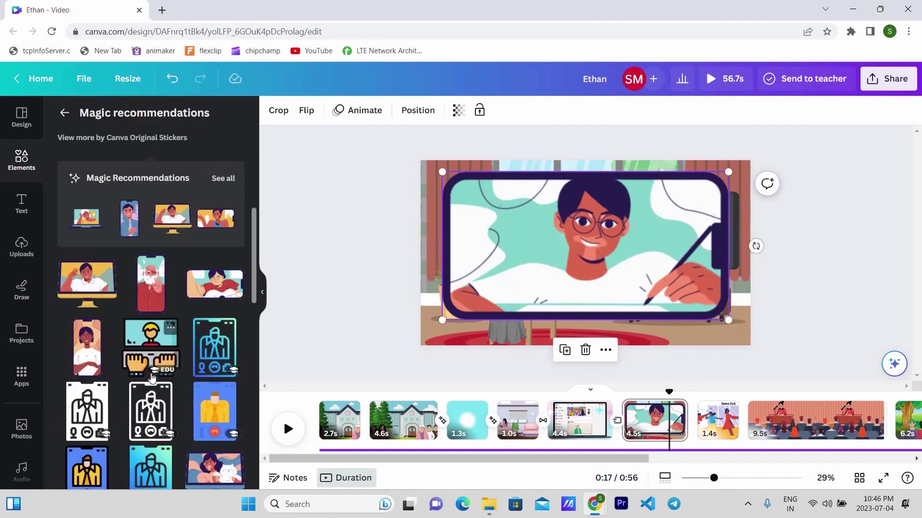
scroll(179, 301, "down", 3)
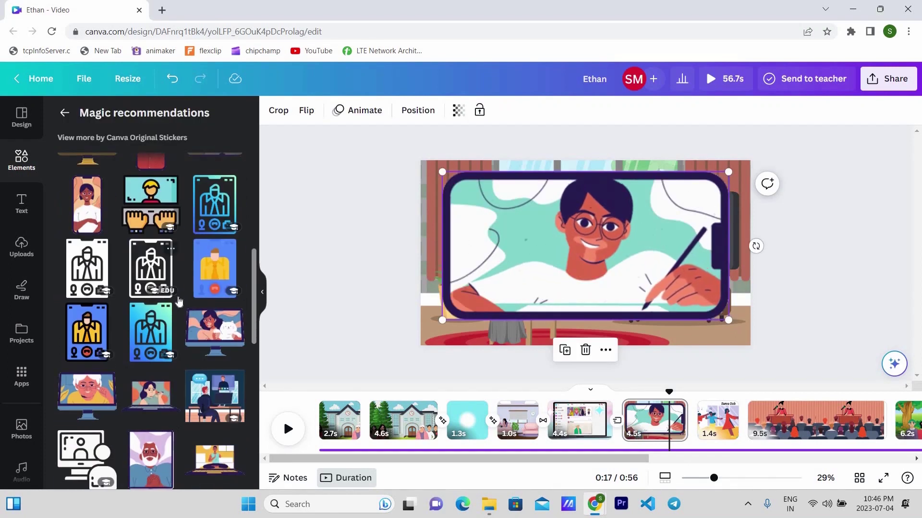
scroll(178, 301, "down", 3)
Crop the presenter image, shrink it, and fit it inside the TV screen.
double_click(672, 216)
left_click_drag(729, 172, 714, 178)
mouse_move(441, 318)
left_mouse_down()
mouse_move(493, 308)
mouse_move(624, 312)
left_mouse_up()
key("Return")
left_click_drag(807, 339, 706, 333)
left_click_drag(672, 289, 700, 219)
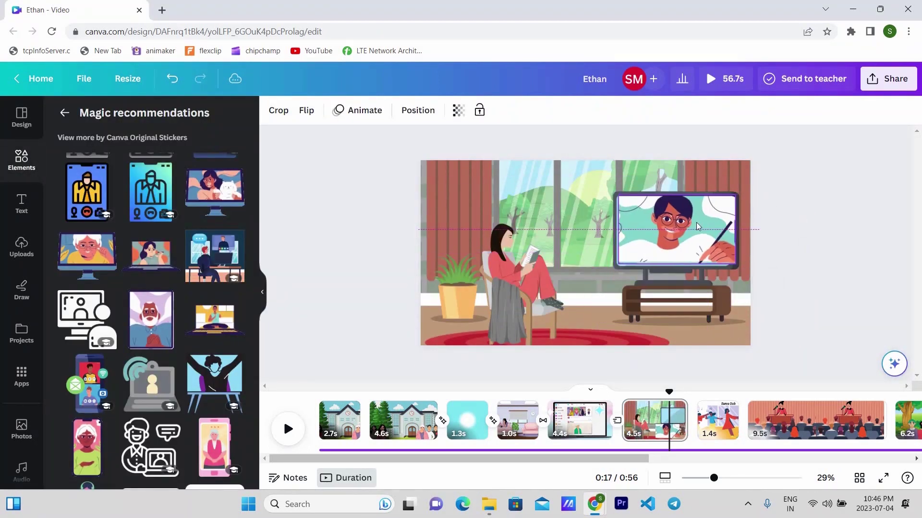
left_click_drag(732, 265, 725, 265)
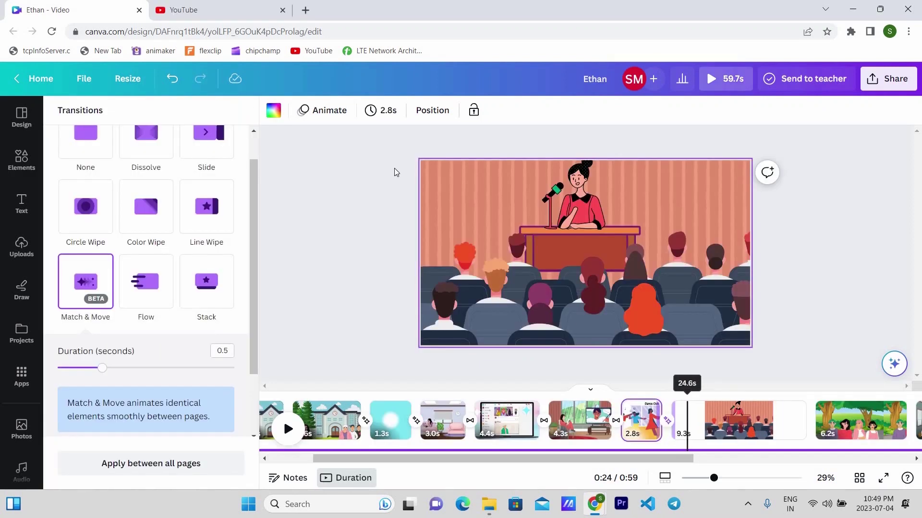
Open the podium scene, then search YouTube for 'speaking mouth green screen' and open the animation video.
left_click(579, 199)
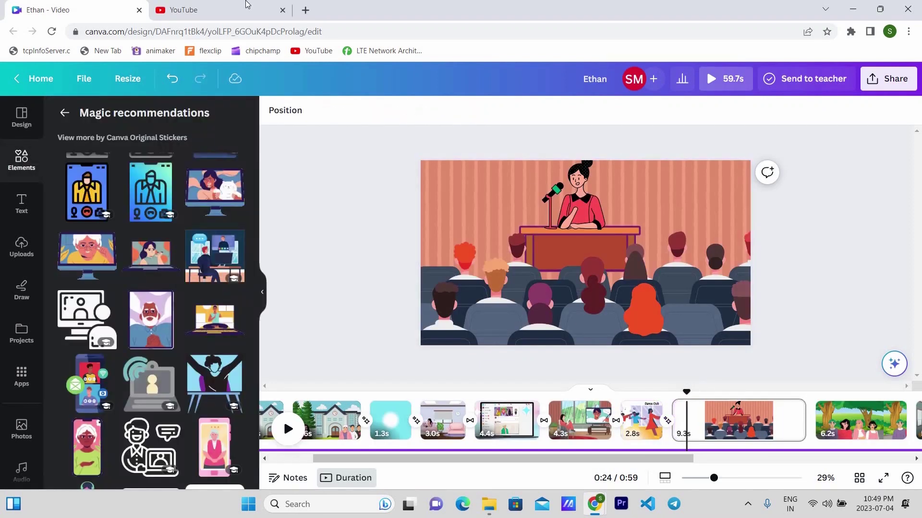
left_click(218, 9)
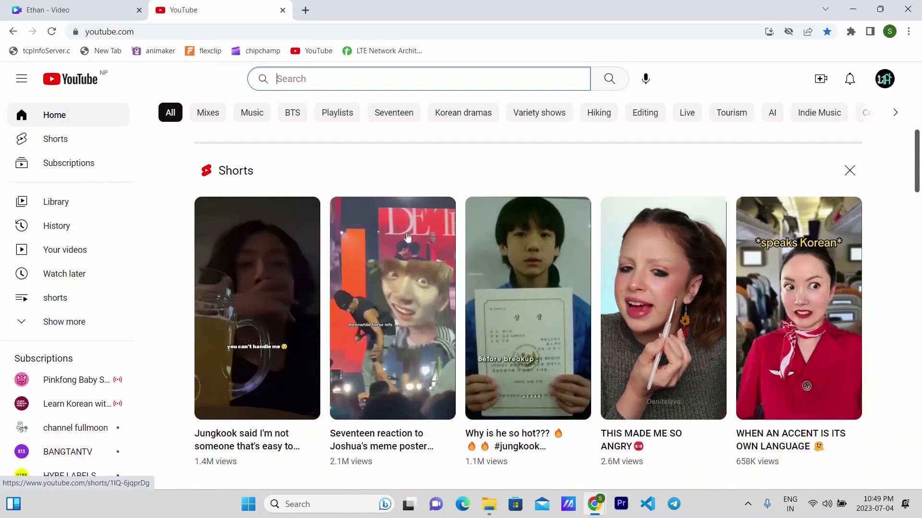
type("speaking mouth green screen")
key("Return")
left_click(272, 223)
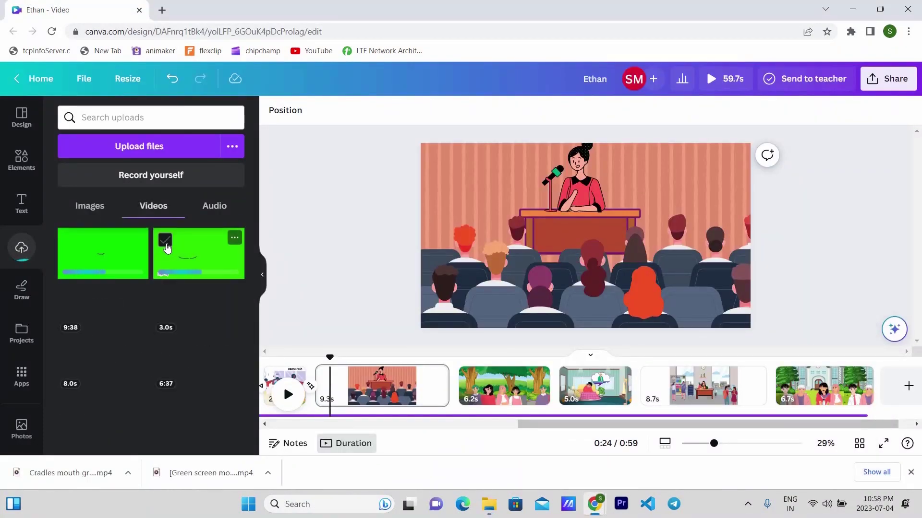
Add the 16.3s green-screen mouth clip to the podium scene, play it, and check its volume.
left_click(166, 248)
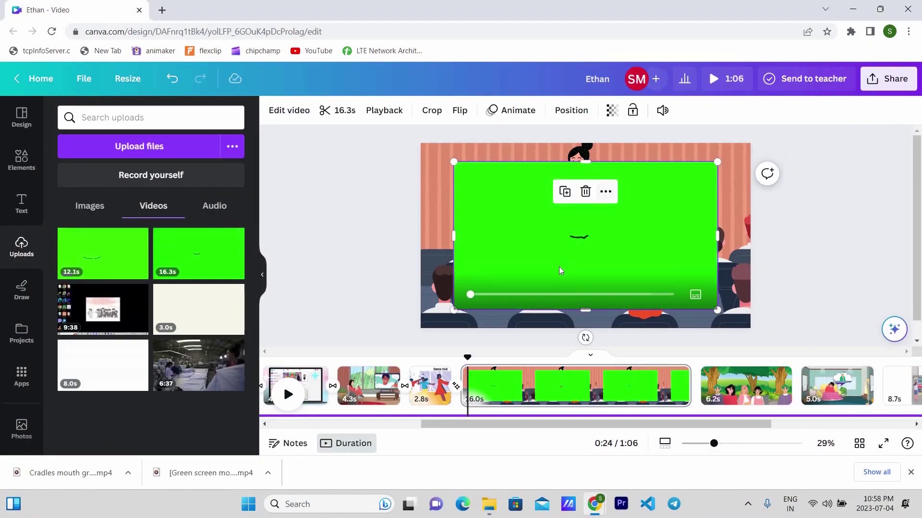
left_click(584, 247)
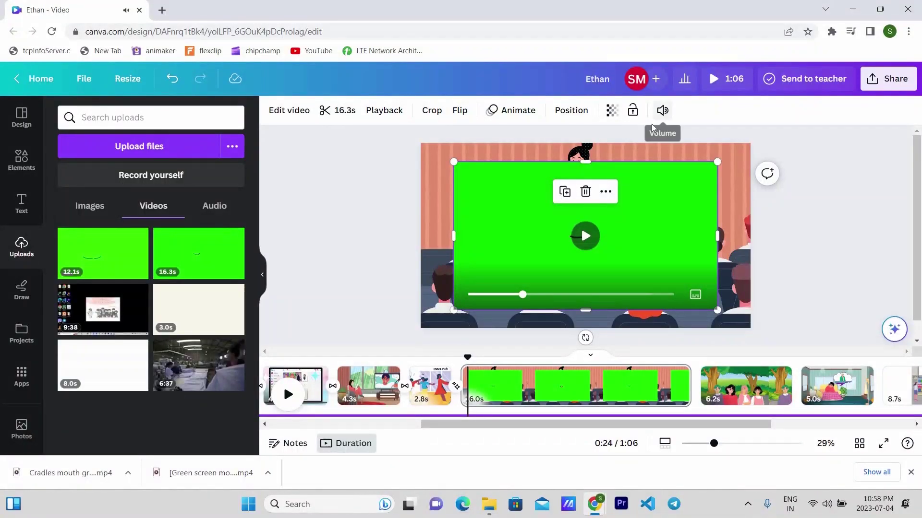
left_click(659, 115)
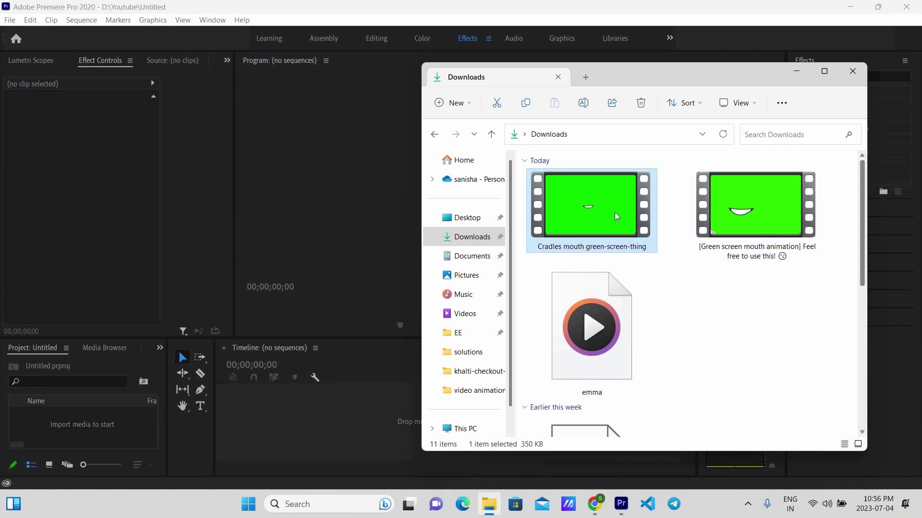
Import both mouth videos into the Premiere timeline and delete their audio.
left_click(749, 211, "ctrl")
mouse_move(749, 211)
left_mouse_down()
mouse_move(83, 405)
mouse_move(368, 434)
left_mouse_up()
key("Delete")
left_click(387, 416)
Apply Ultra Key to the mouth clip, eyedrop the green background, then close Premiere.
left_click(854, 77)
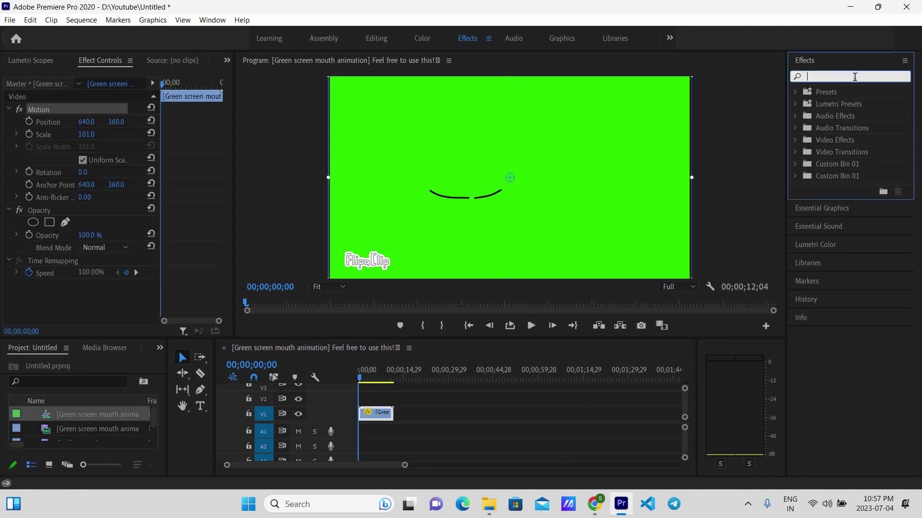
type("ultra")
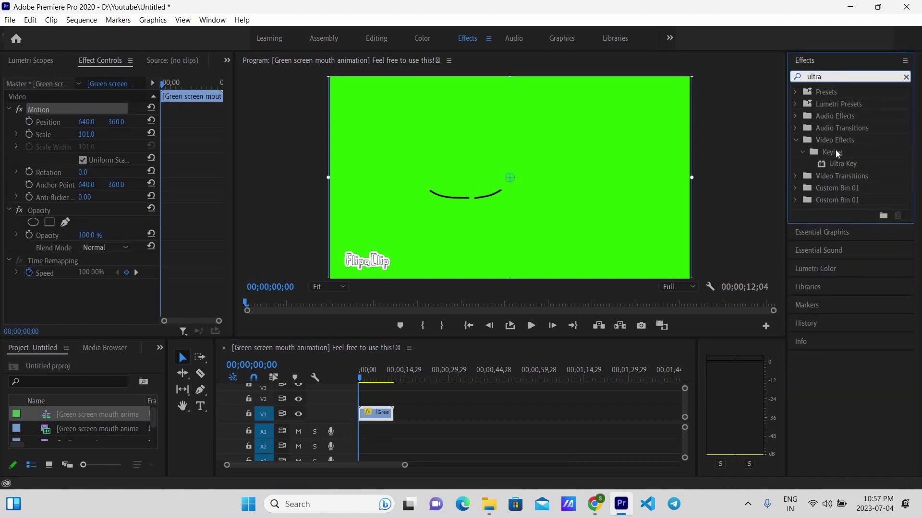
left_click(848, 164)
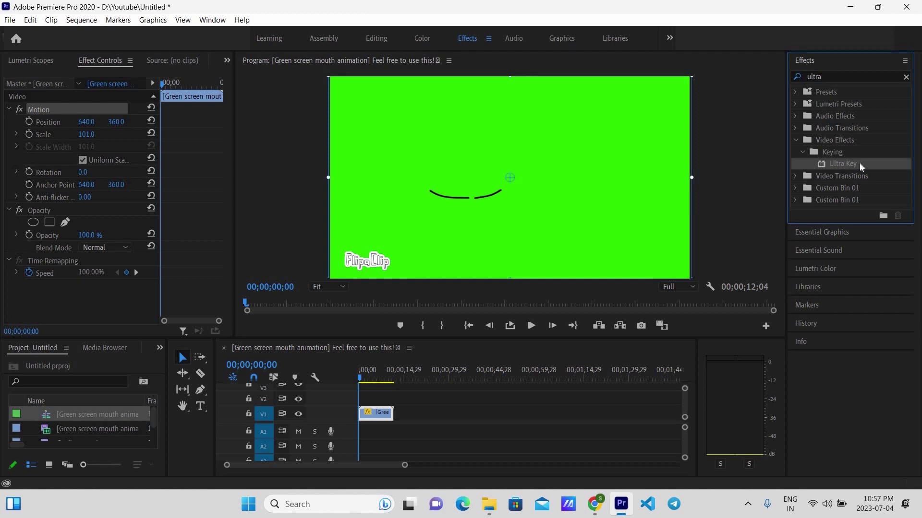
left_click_drag(859, 163, 458, 393)
left_click_drag(387, 412, 388, 413)
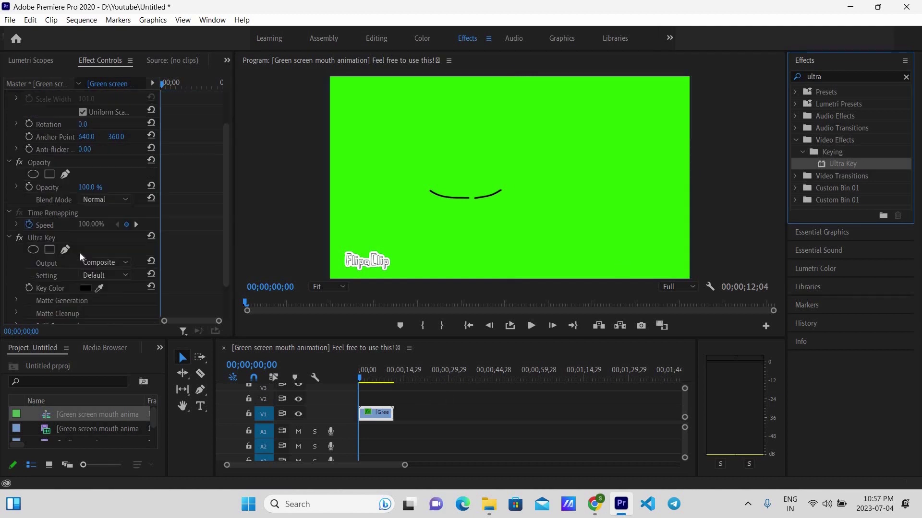
scroll(101, 268, "down", 3)
left_click(100, 265)
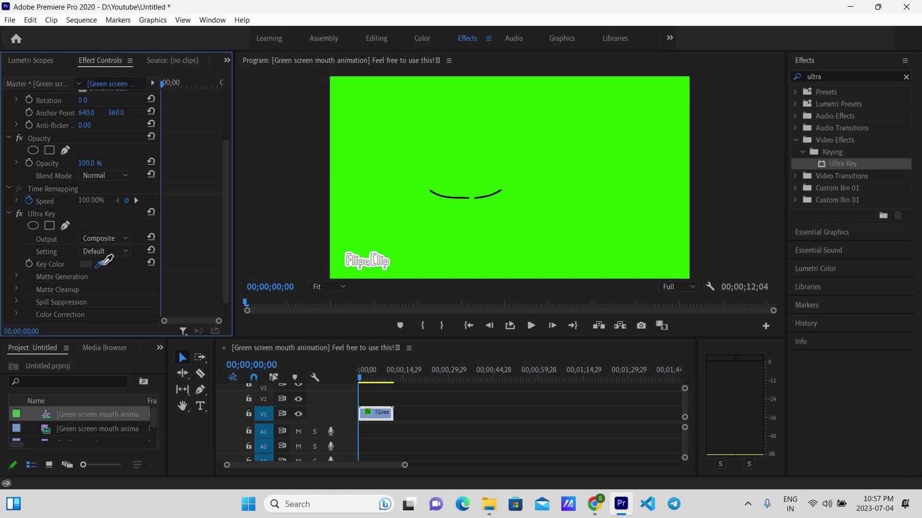
left_click(452, 138)
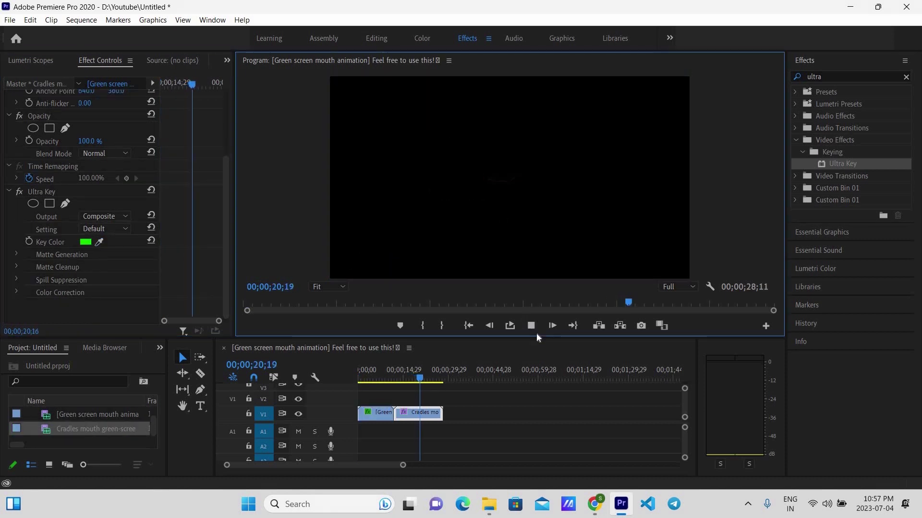
key("space")
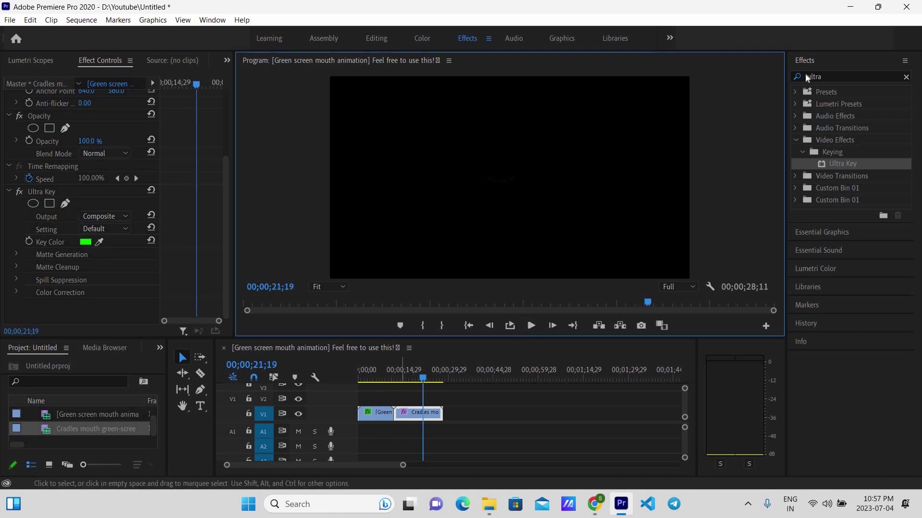
left_click(906, 7)
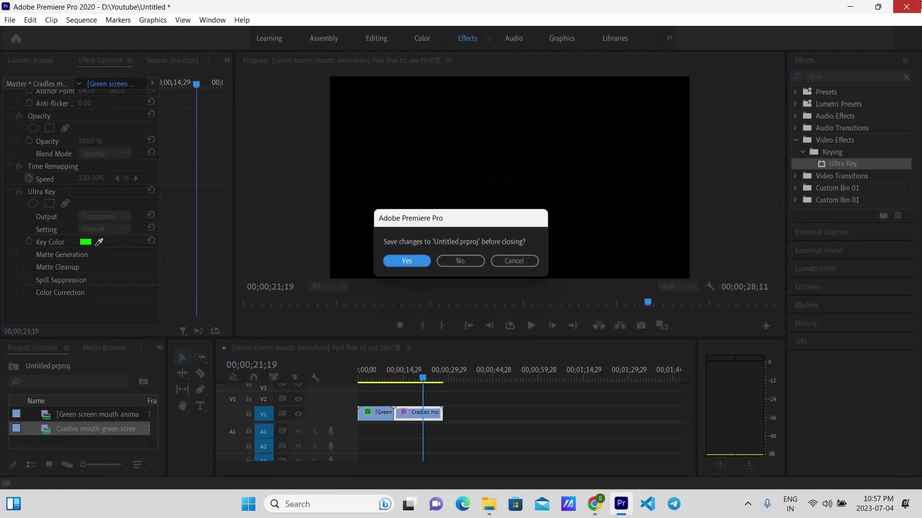
Close Premiere without saving, then apply Background Remover to the mouth video in Canva.
left_click(460, 261)
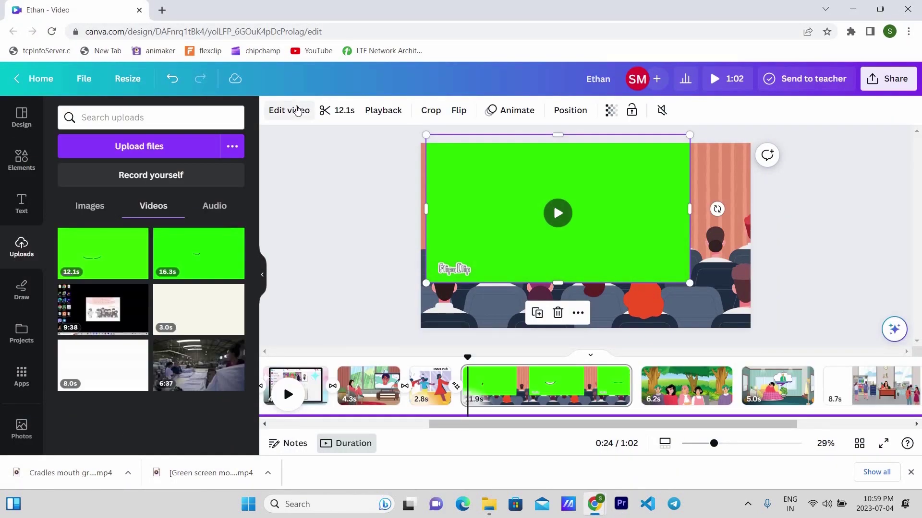
left_click(297, 110)
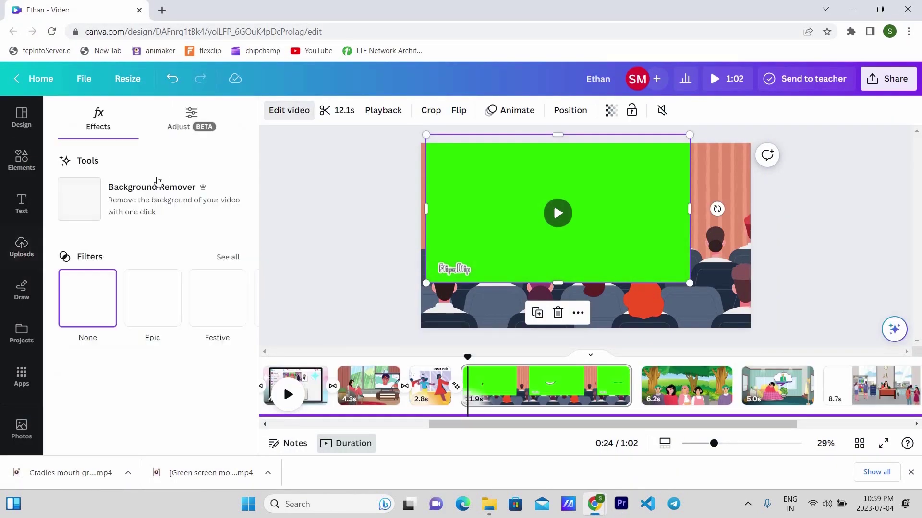
left_click(140, 201)
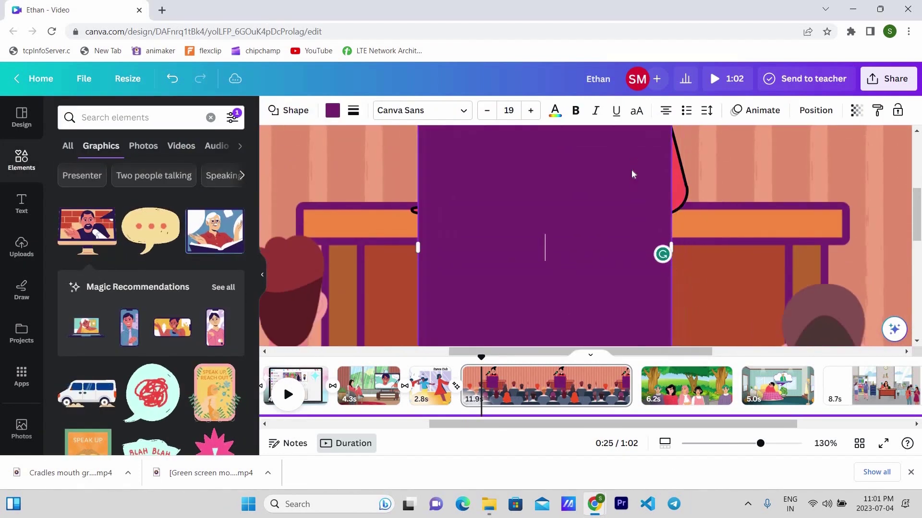
Shrink the rectangle over the speaker's mouth and eyedrop her skin tone as its colour.
scroll(683, 252, "up", 5)
mouse_move(489, 285)
left_mouse_down()
mouse_move(589, 230)
mouse_move(559, 245)
mouse_move(590, 240)
left_mouse_up()
left_click(332, 110)
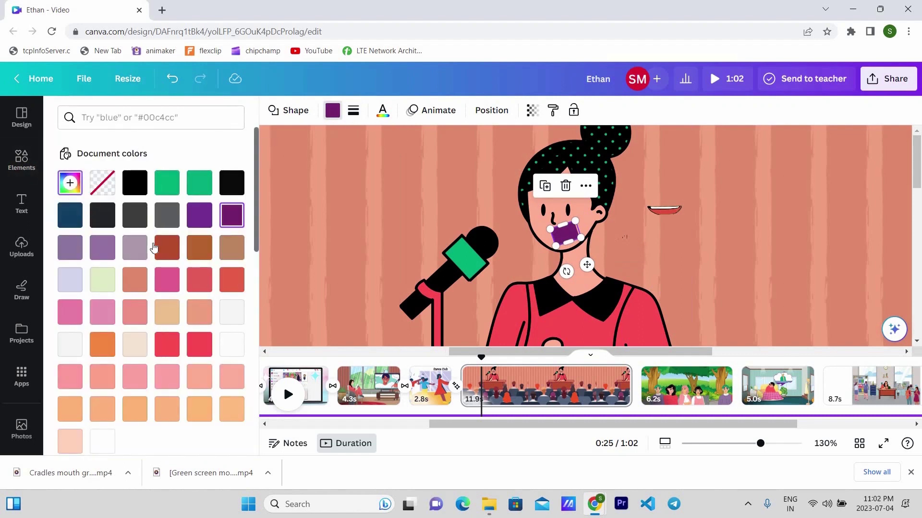
left_click(70, 183)
left_click(221, 335)
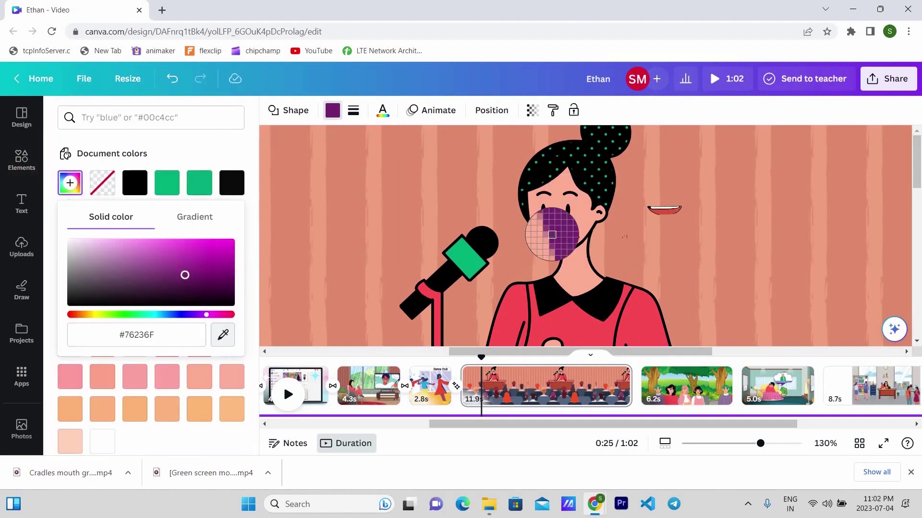
left_click(584, 214)
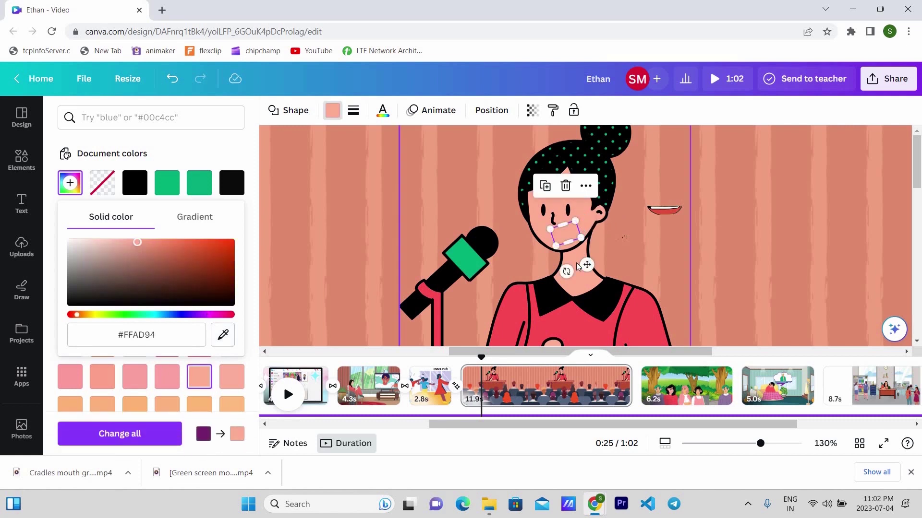
Move and shrink the mouth video onto her face, then rewind before the speech scene.
left_click_drag(578, 238, 552, 237)
left_click_drag(659, 272, 635, 262)
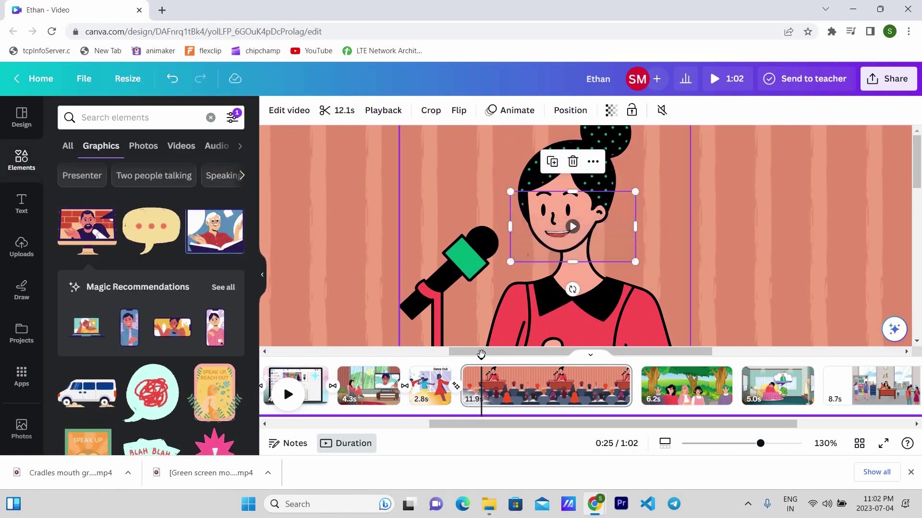
left_click_drag(481, 355, 451, 361)
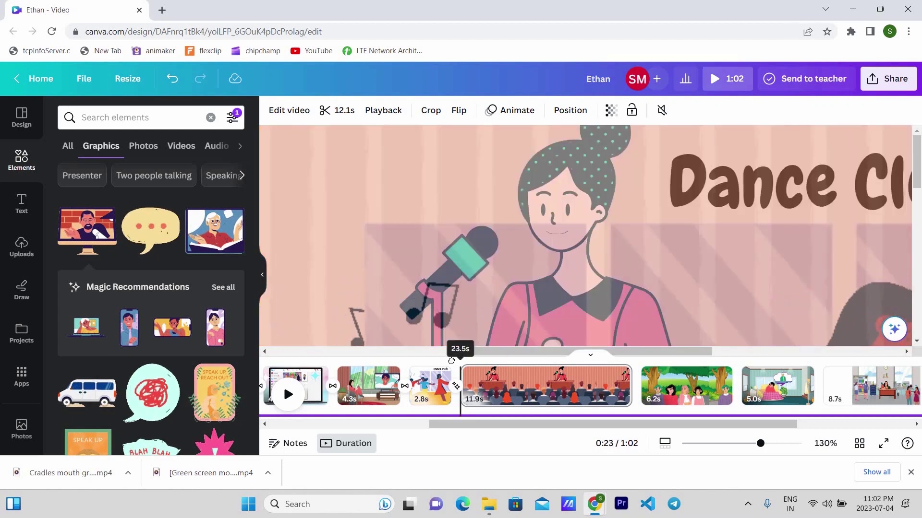
Preview the speech scene to check the lip-sync.
key("space")
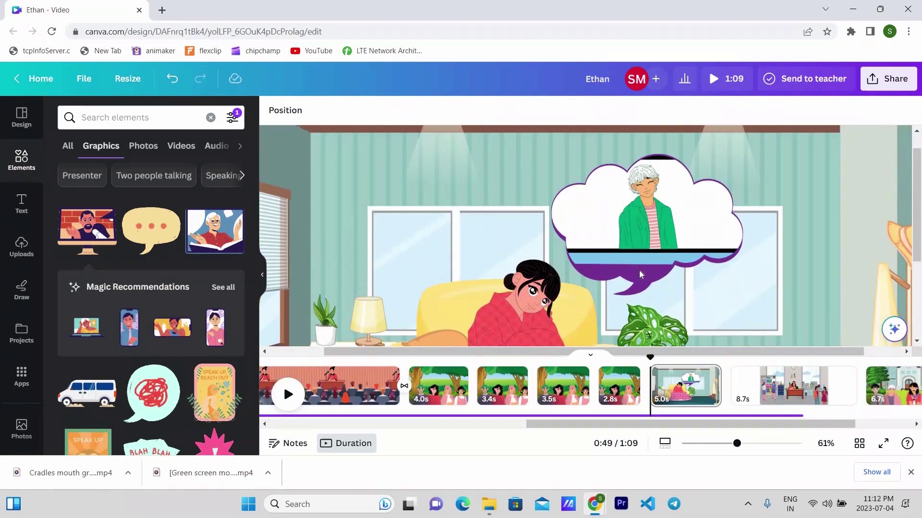
scroll(639, 269, "down", 1)
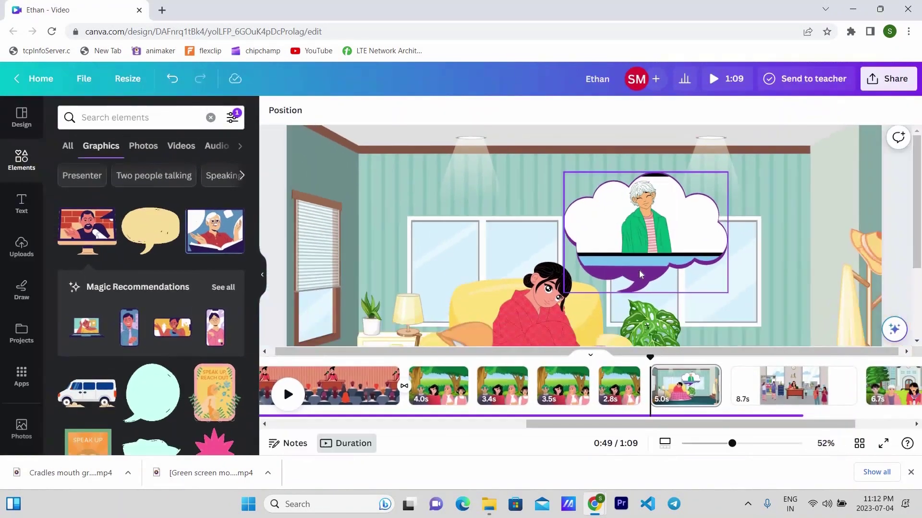
scroll(638, 270, "down", 1)
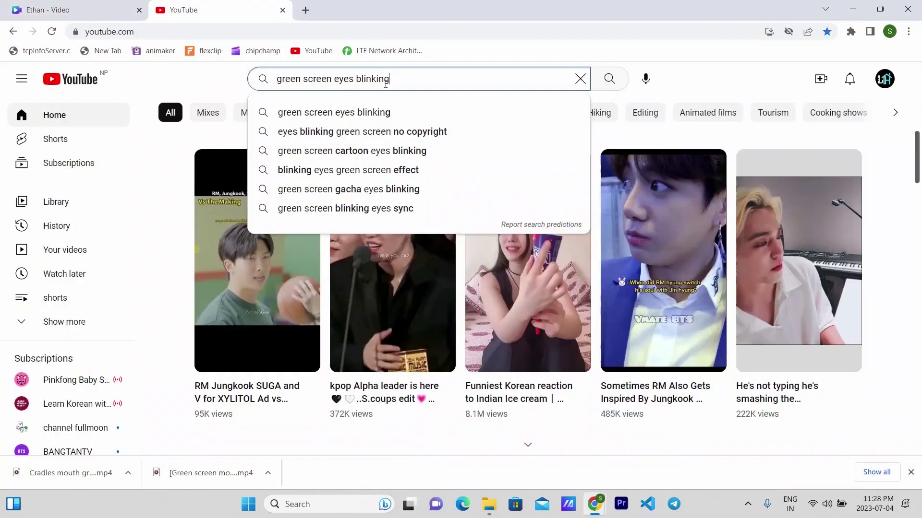
Browse YouTube results for 'green screen eyes blinking', then close the YouTube tab.
key("Return")
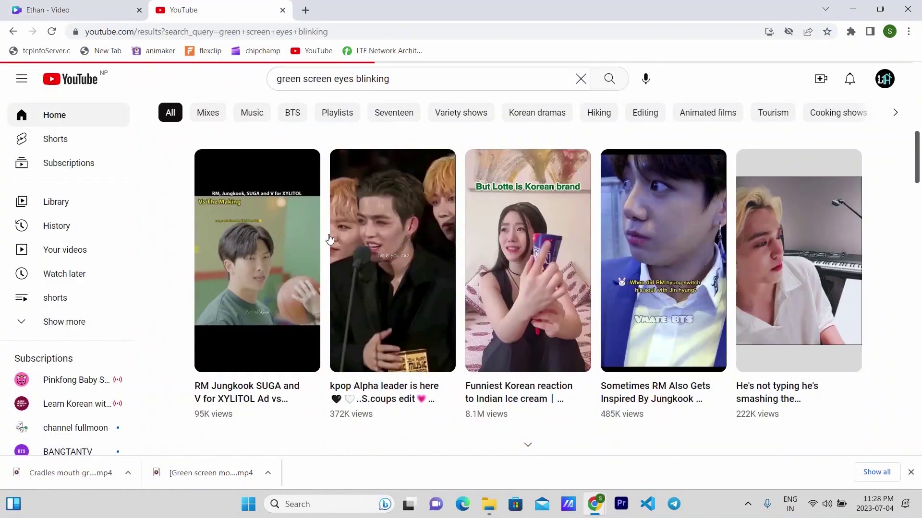
scroll(329, 239, "down", 3)
scroll(350, 213, "down", 3)
scroll(353, 218, "down", 5)
scroll(351, 221, "down", 5)
scroll(367, 325, "up", 2)
scroll(269, 284, "up", 1)
scroll(268, 283, "down", 4)
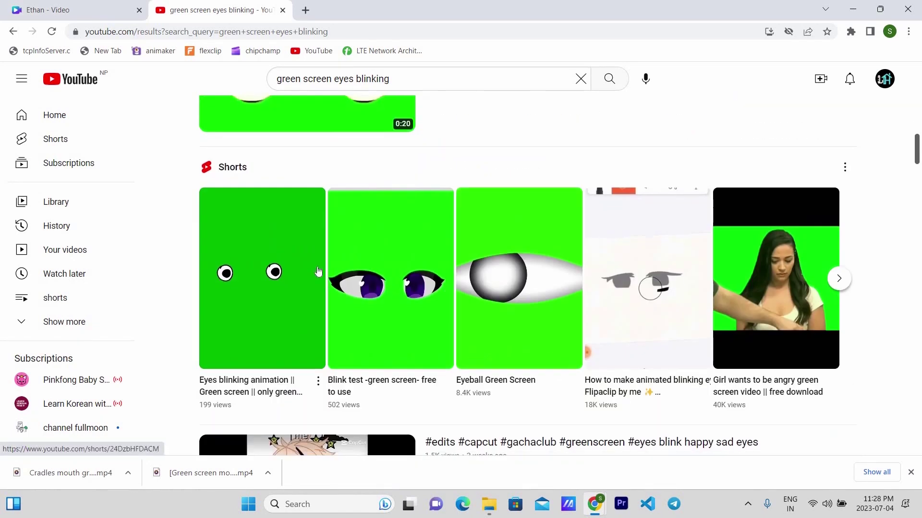
key("ctrl+w")
left_click(712, 85)
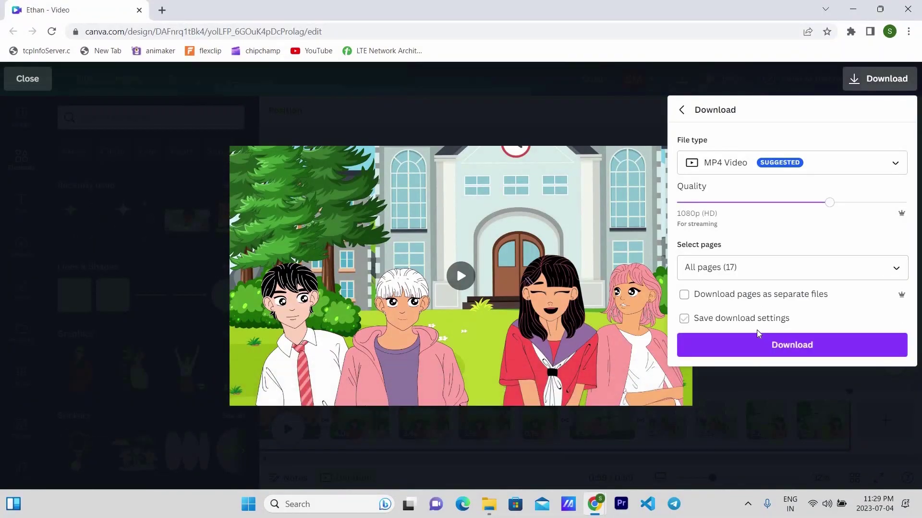
Keep MP4 Video as the file type and download the finished video as 'Ethan'.
left_click(713, 167)
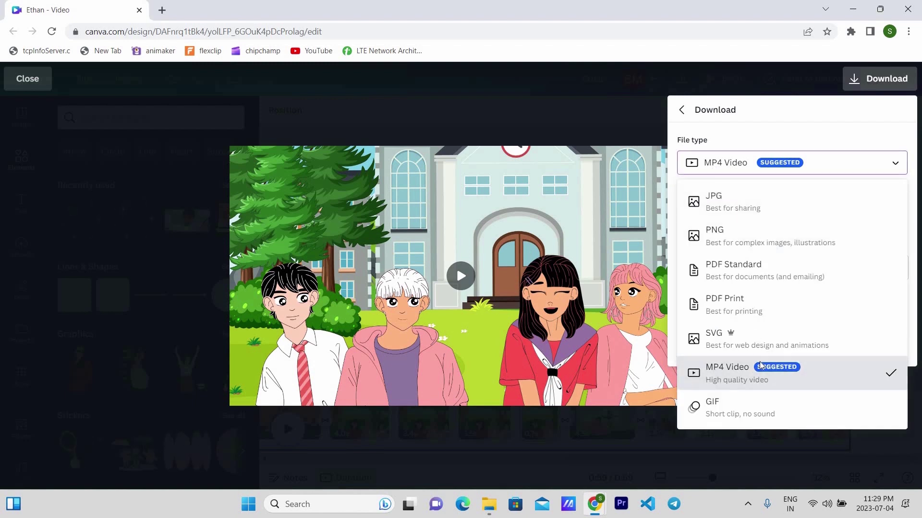
left_click(764, 361)
left_click(772, 355)
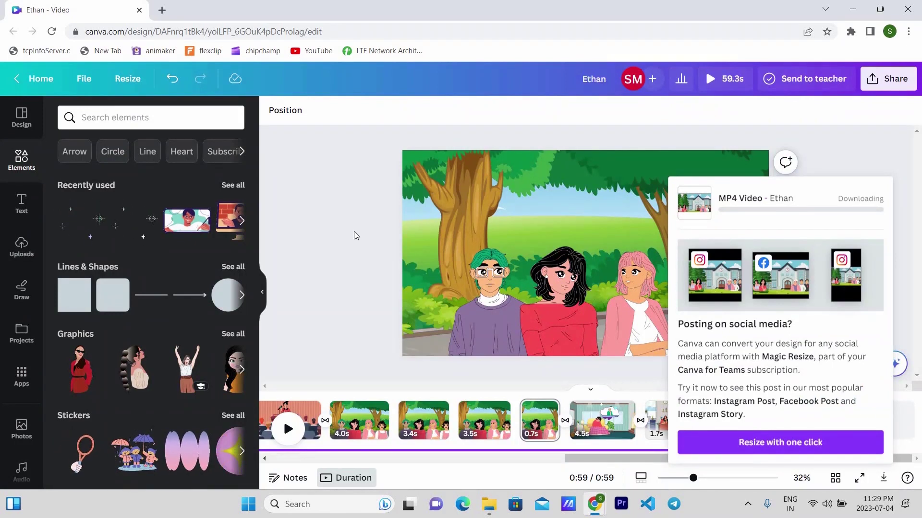